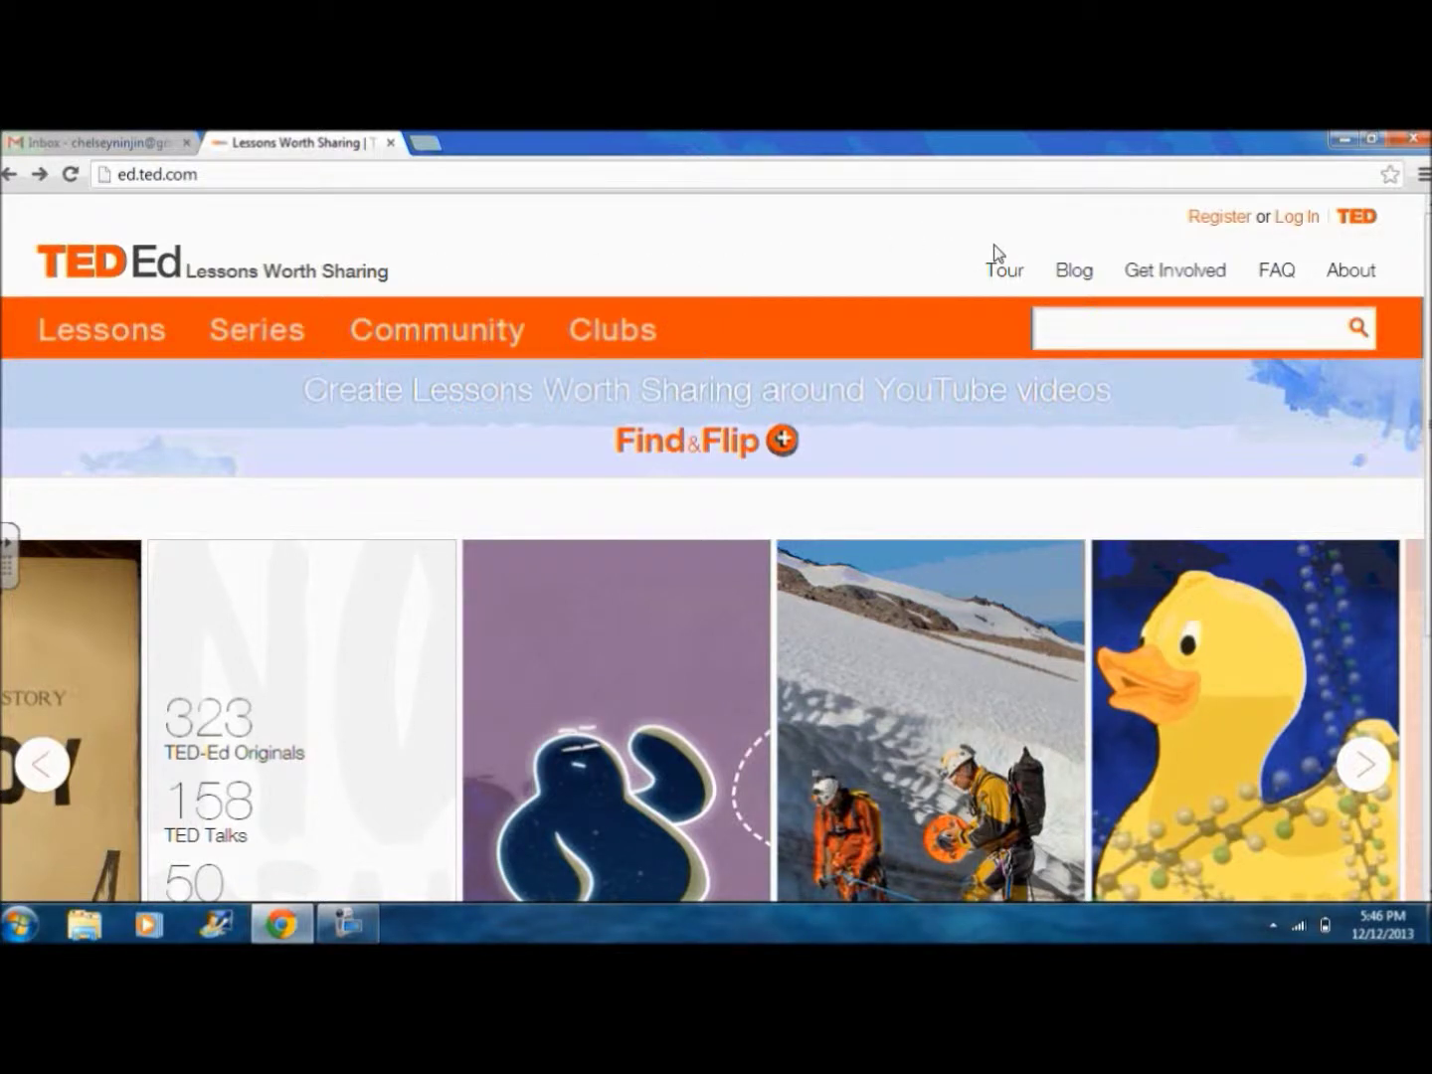
Step: Start a TED account registration with the user's first name, last name, e-mail address and password
{"action": "left_click", "coordinate": [1207, 226]}
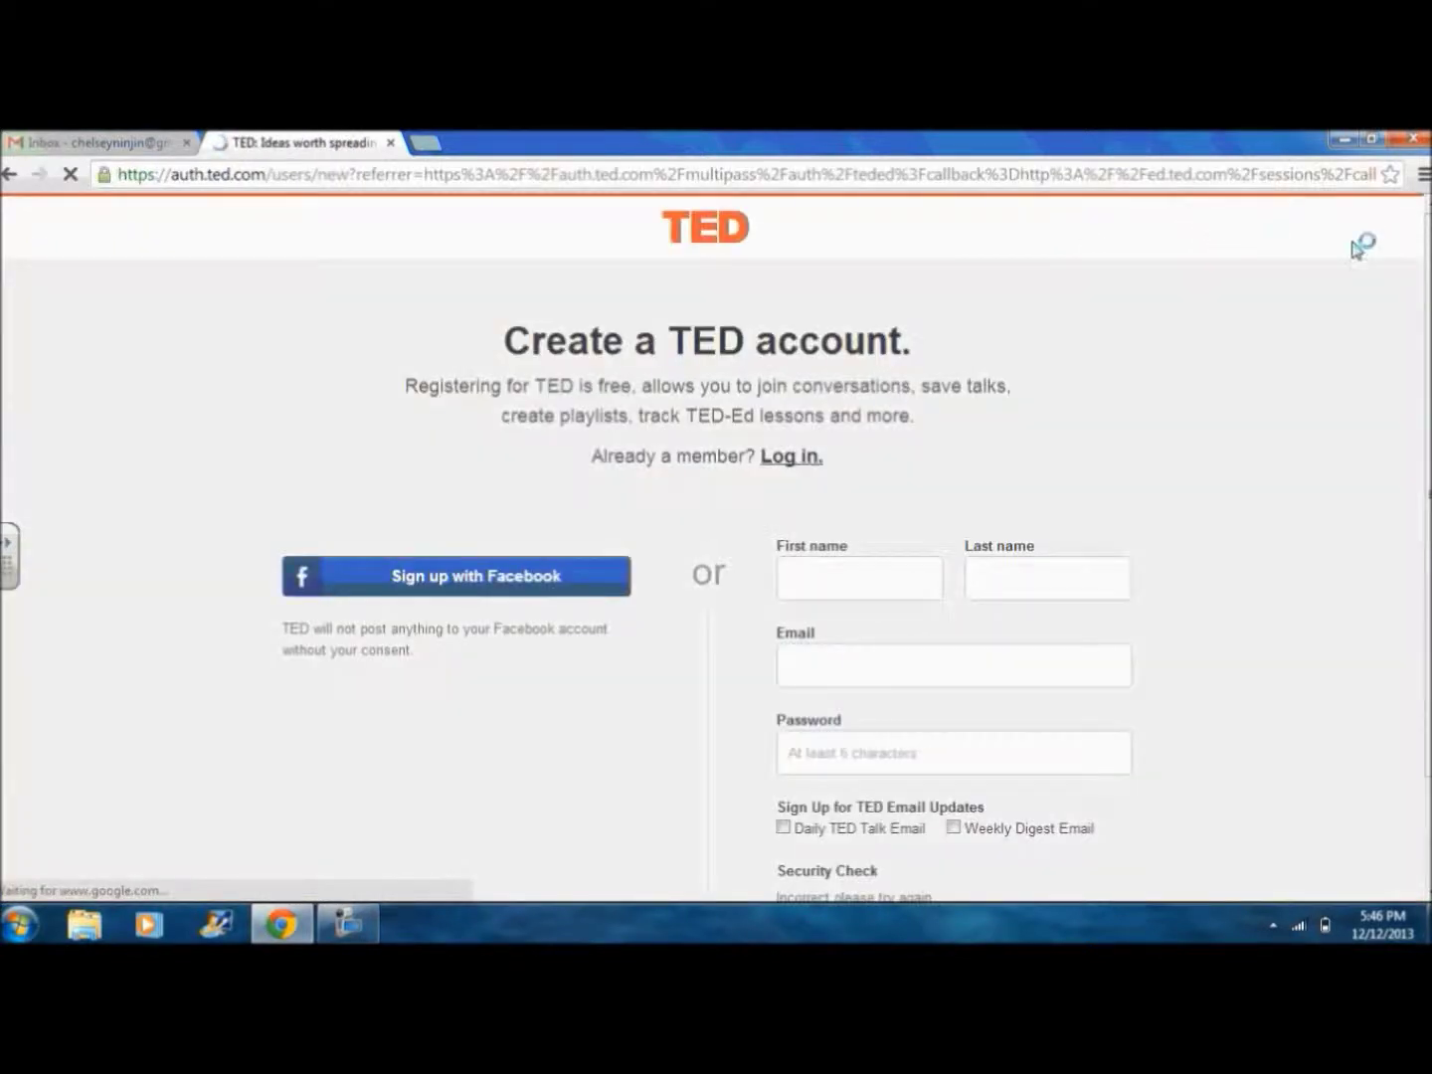
{"action": "scroll", "coordinate": [1410, 245], "scroll_direction": "down", "scroll_amount": 2}
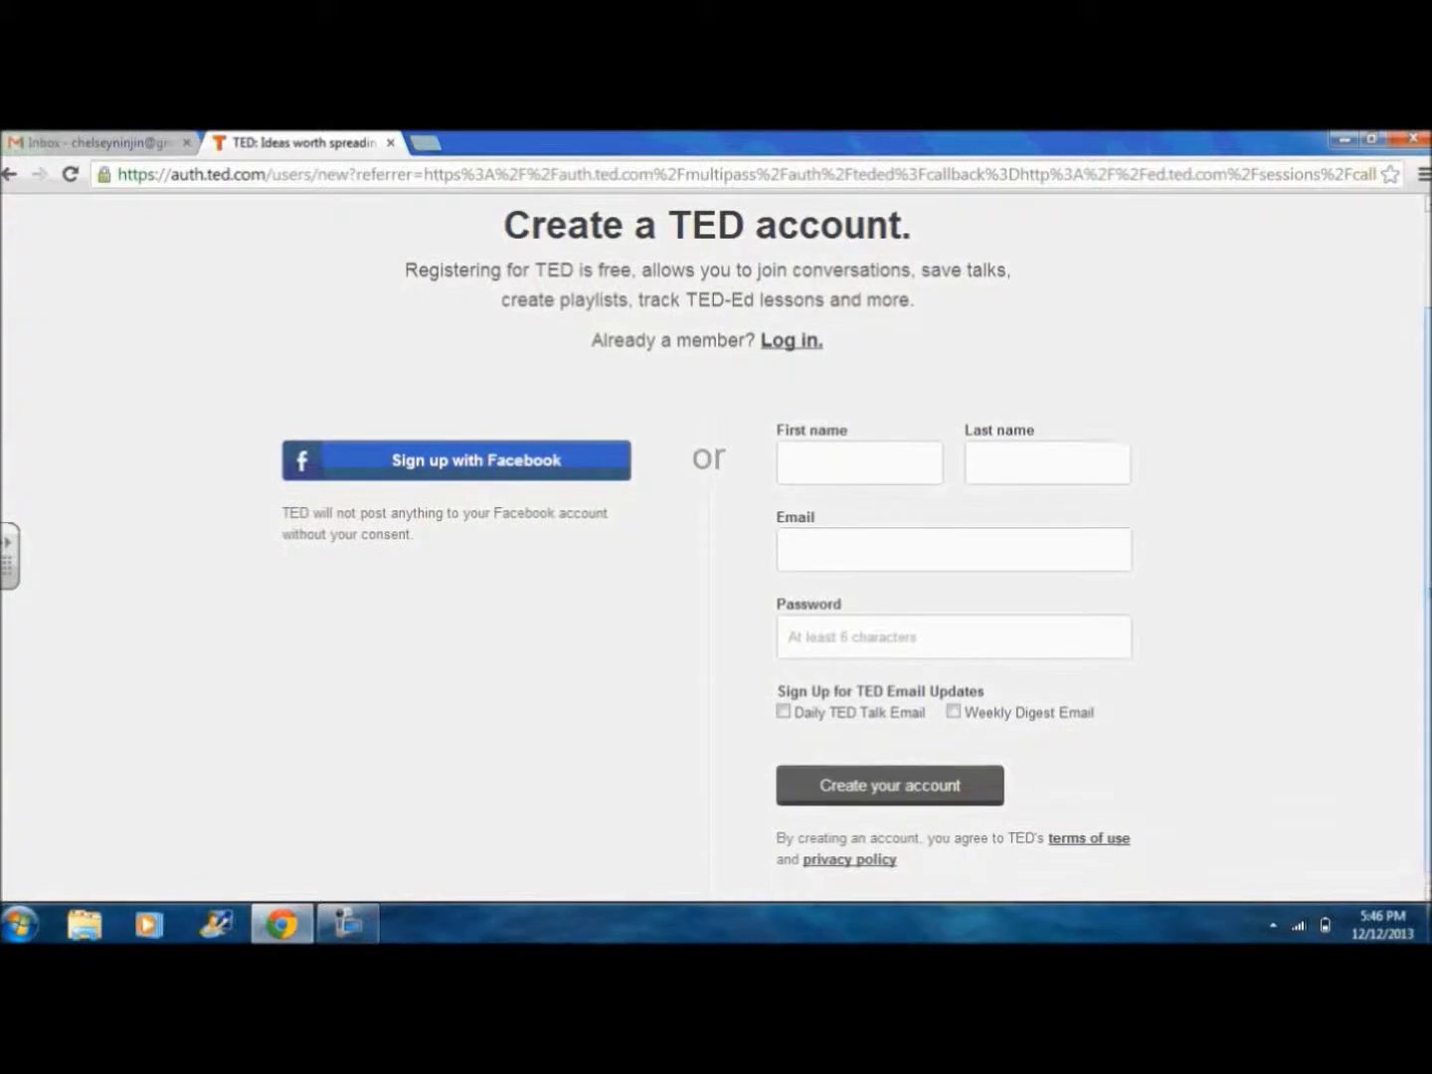
{"action": "left_click", "coordinate": [843, 471]}
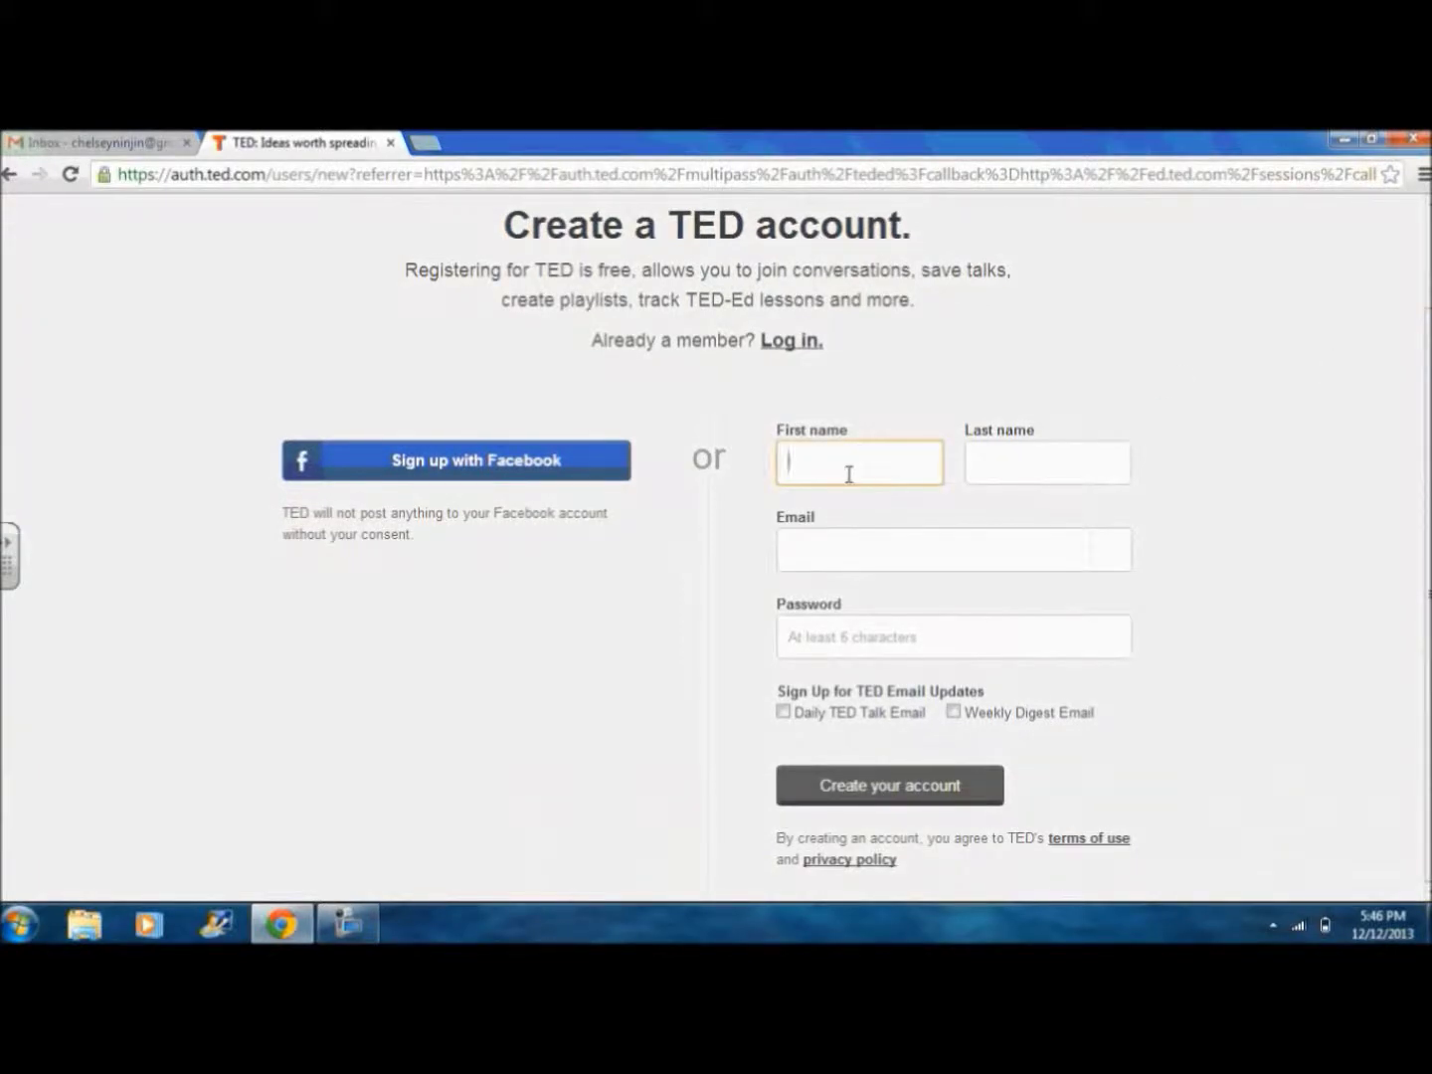
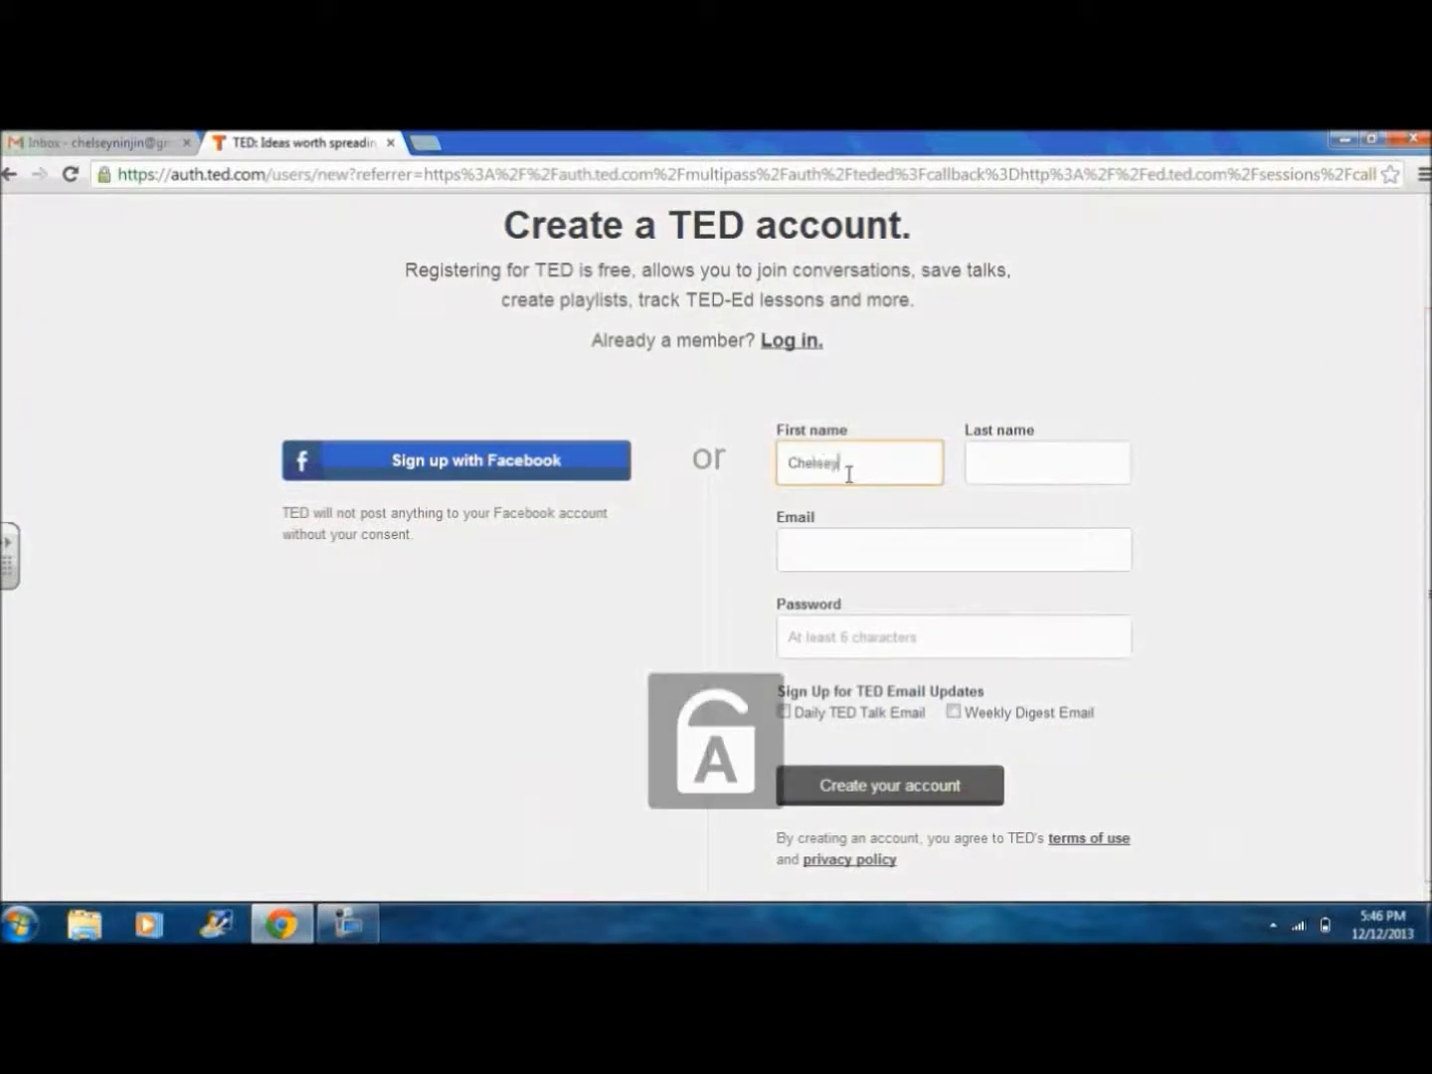
{"action": "key", "text": "Tab"}
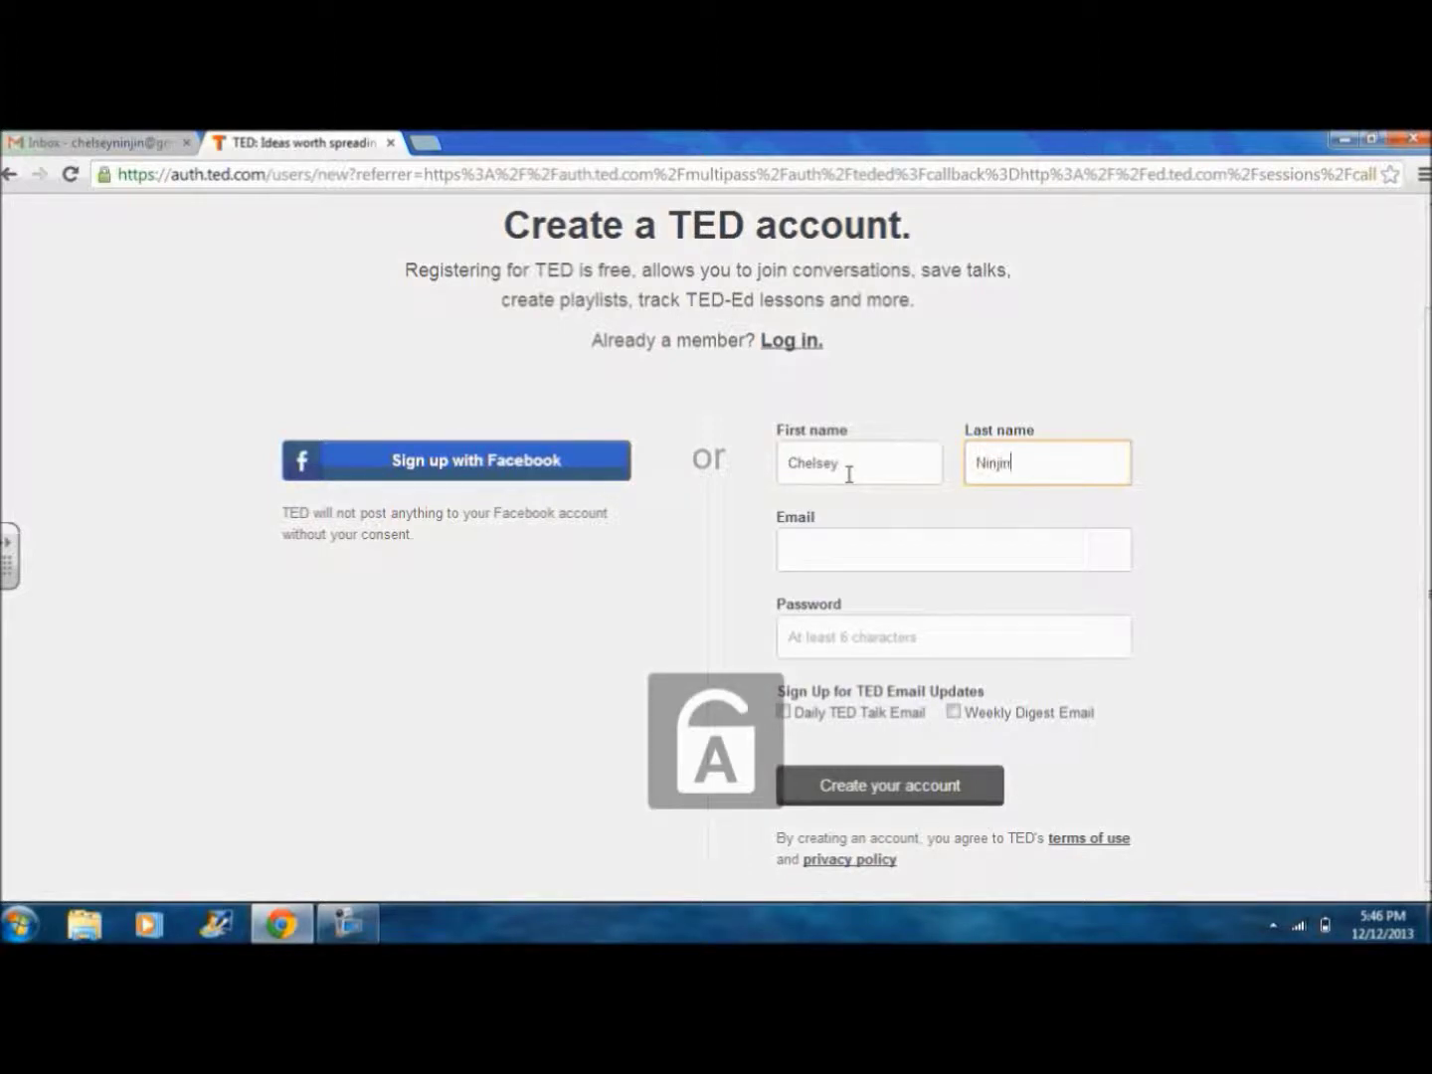
{"action": "key", "text": "Tab"}
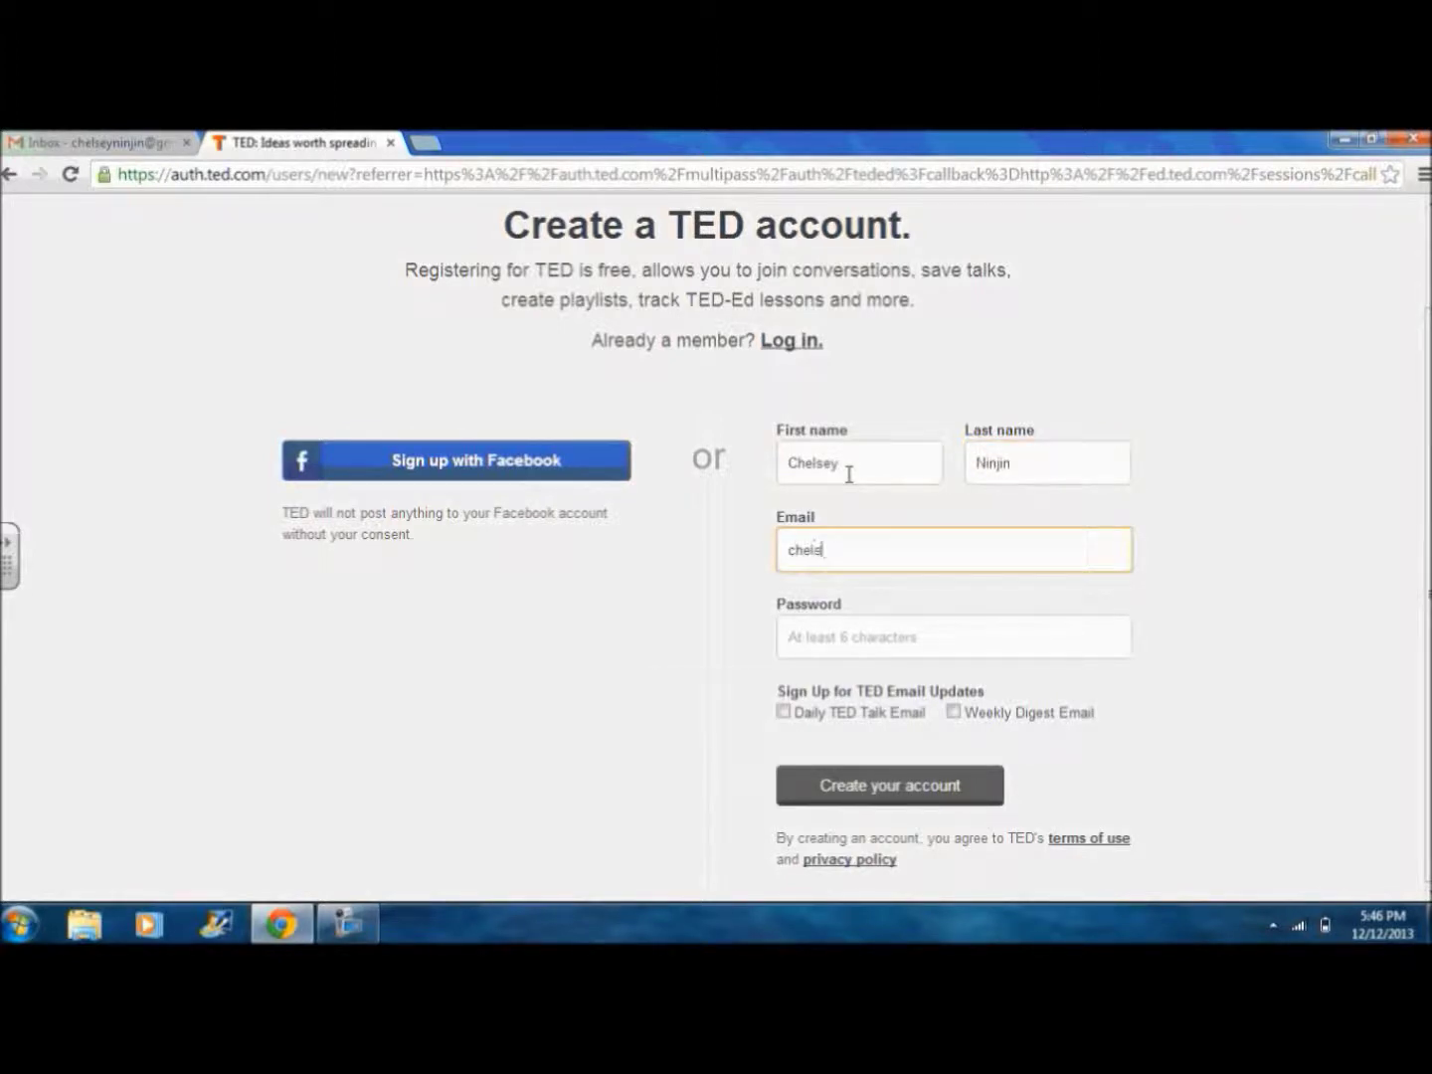
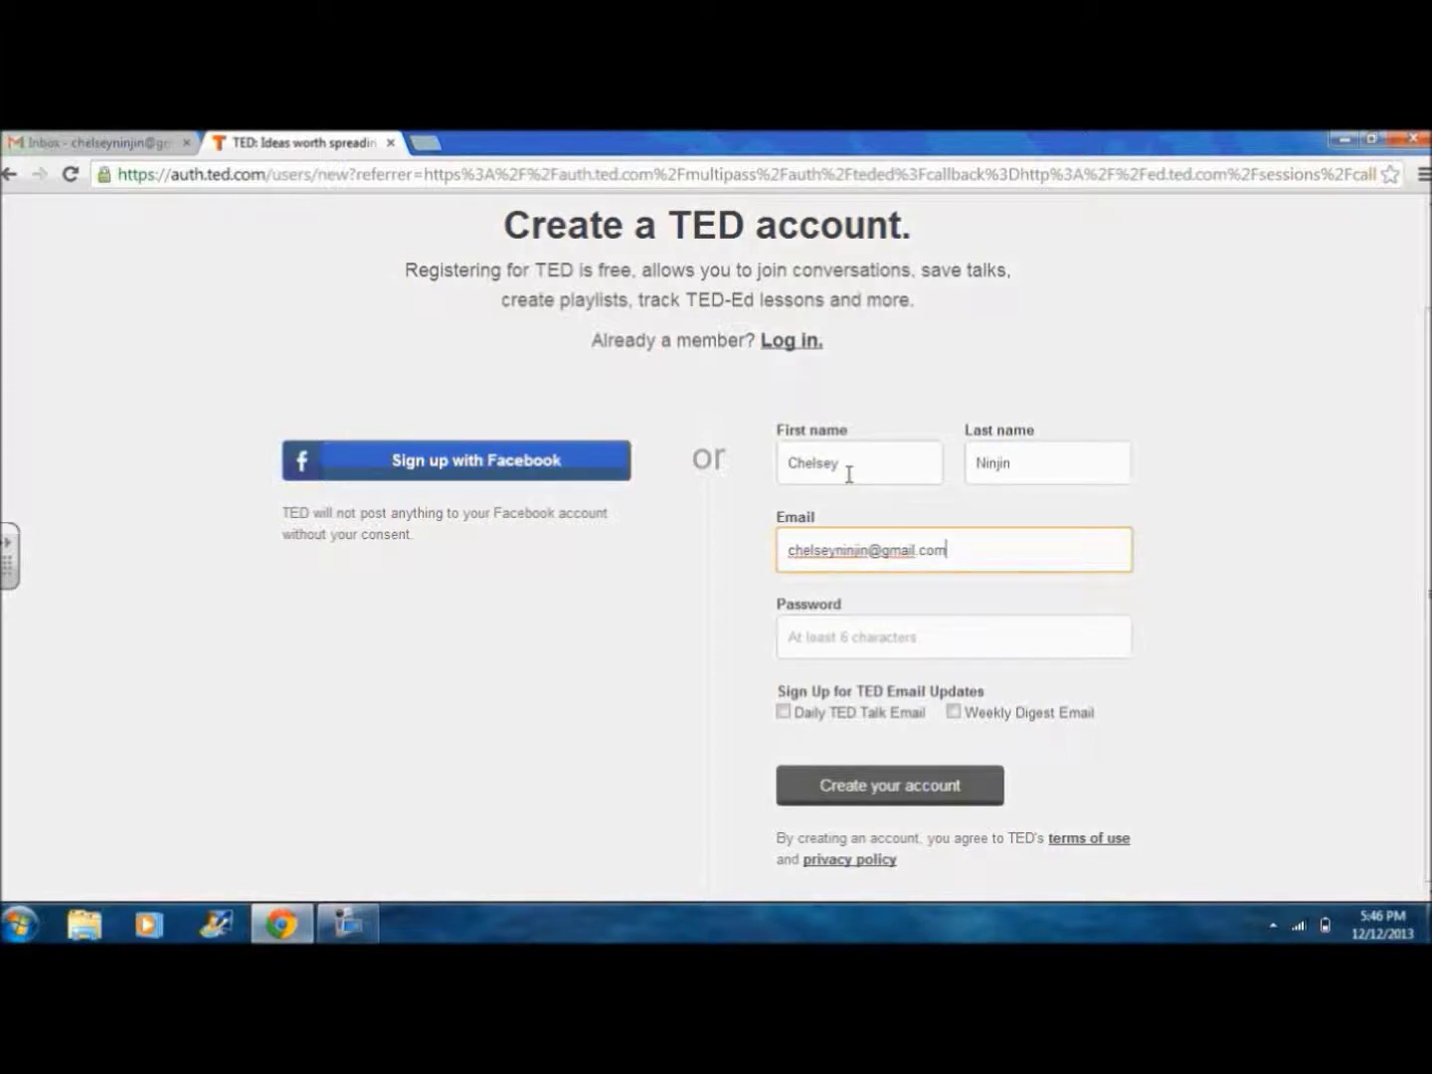
{"action": "key", "text": "Tab"}
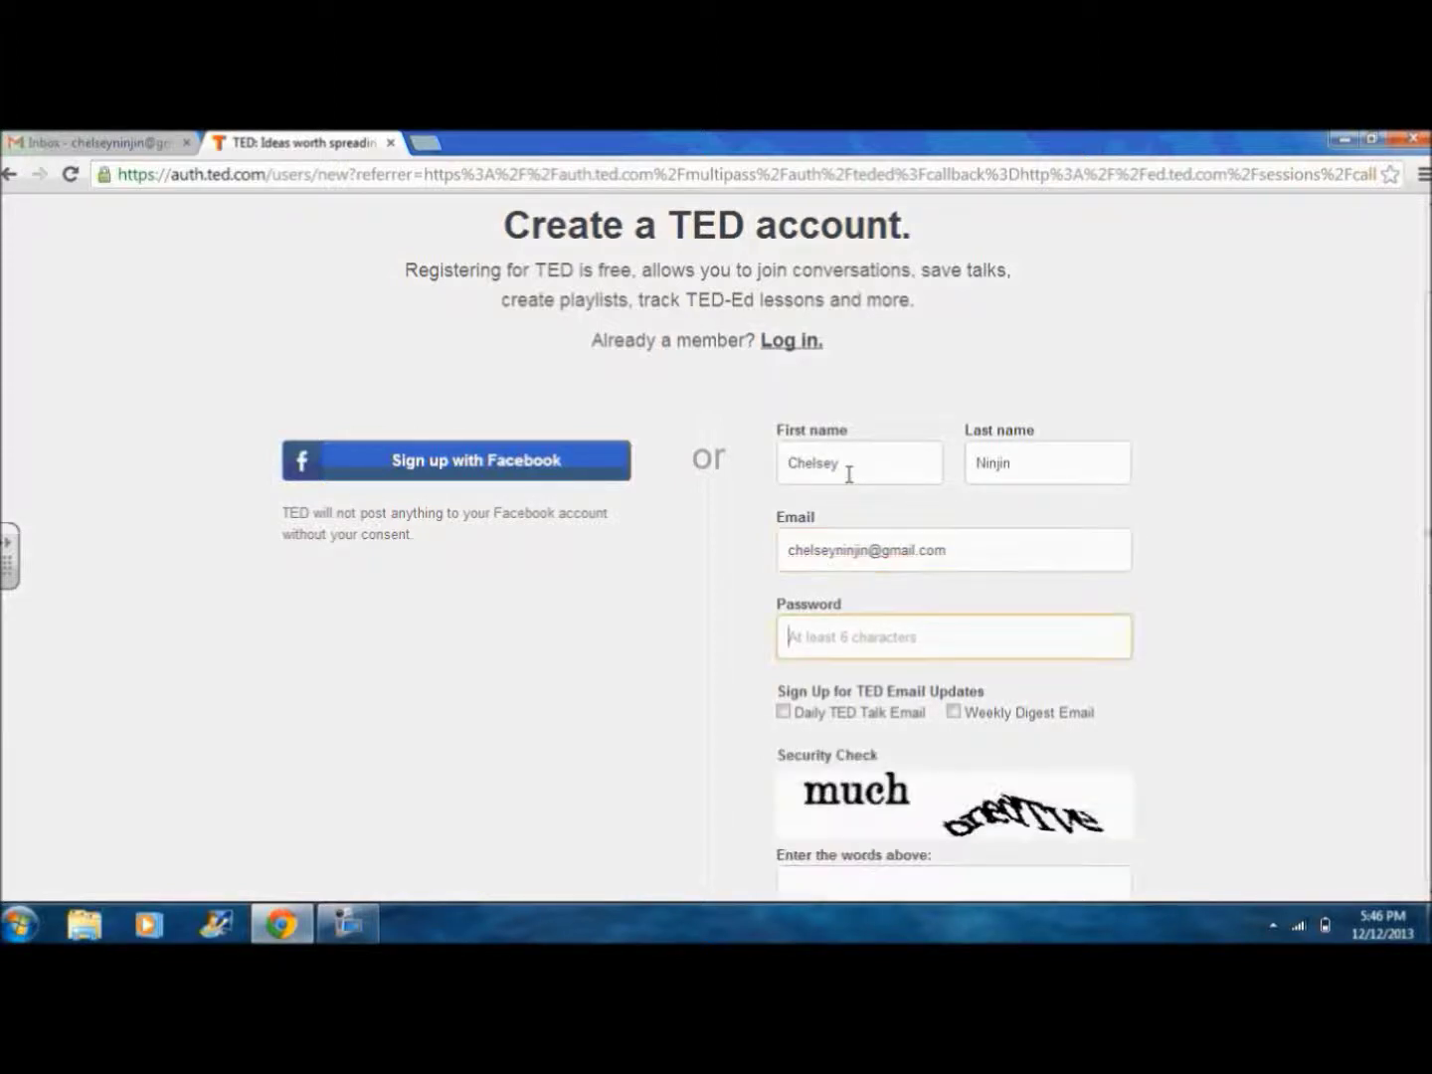
{"action": "type", "text": "••••••••••••"}
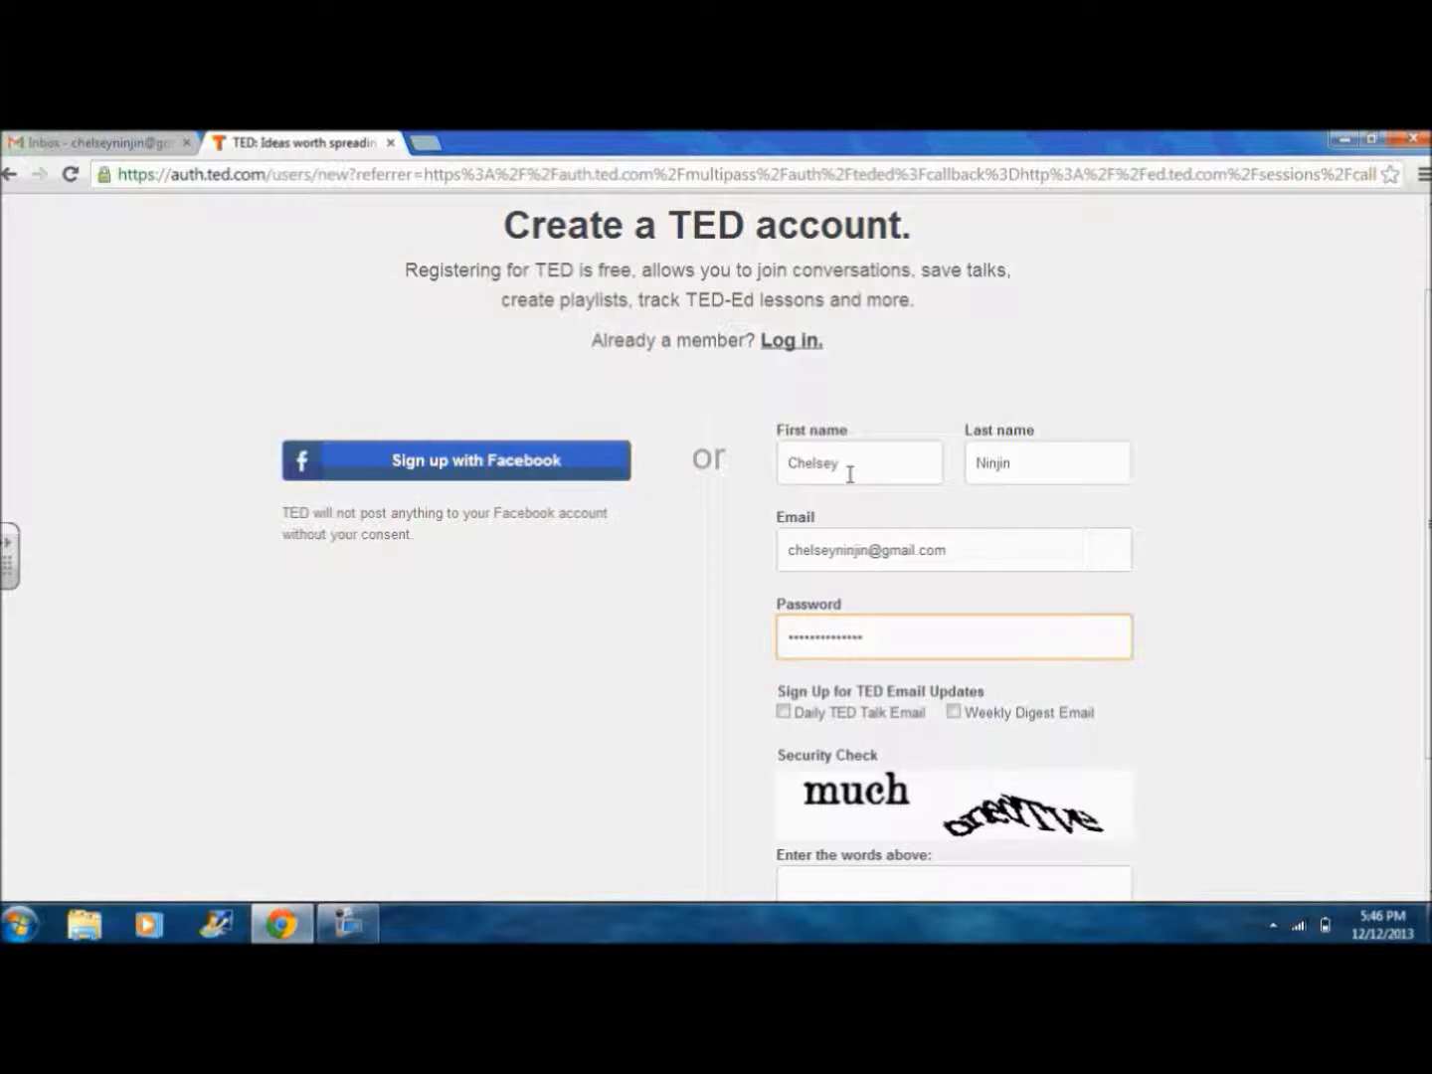
Step: Subscribe to the Daily and Weekly Digest emails, solve the captcha and create the account
{"action": "left_click", "coordinate": [782, 711]}
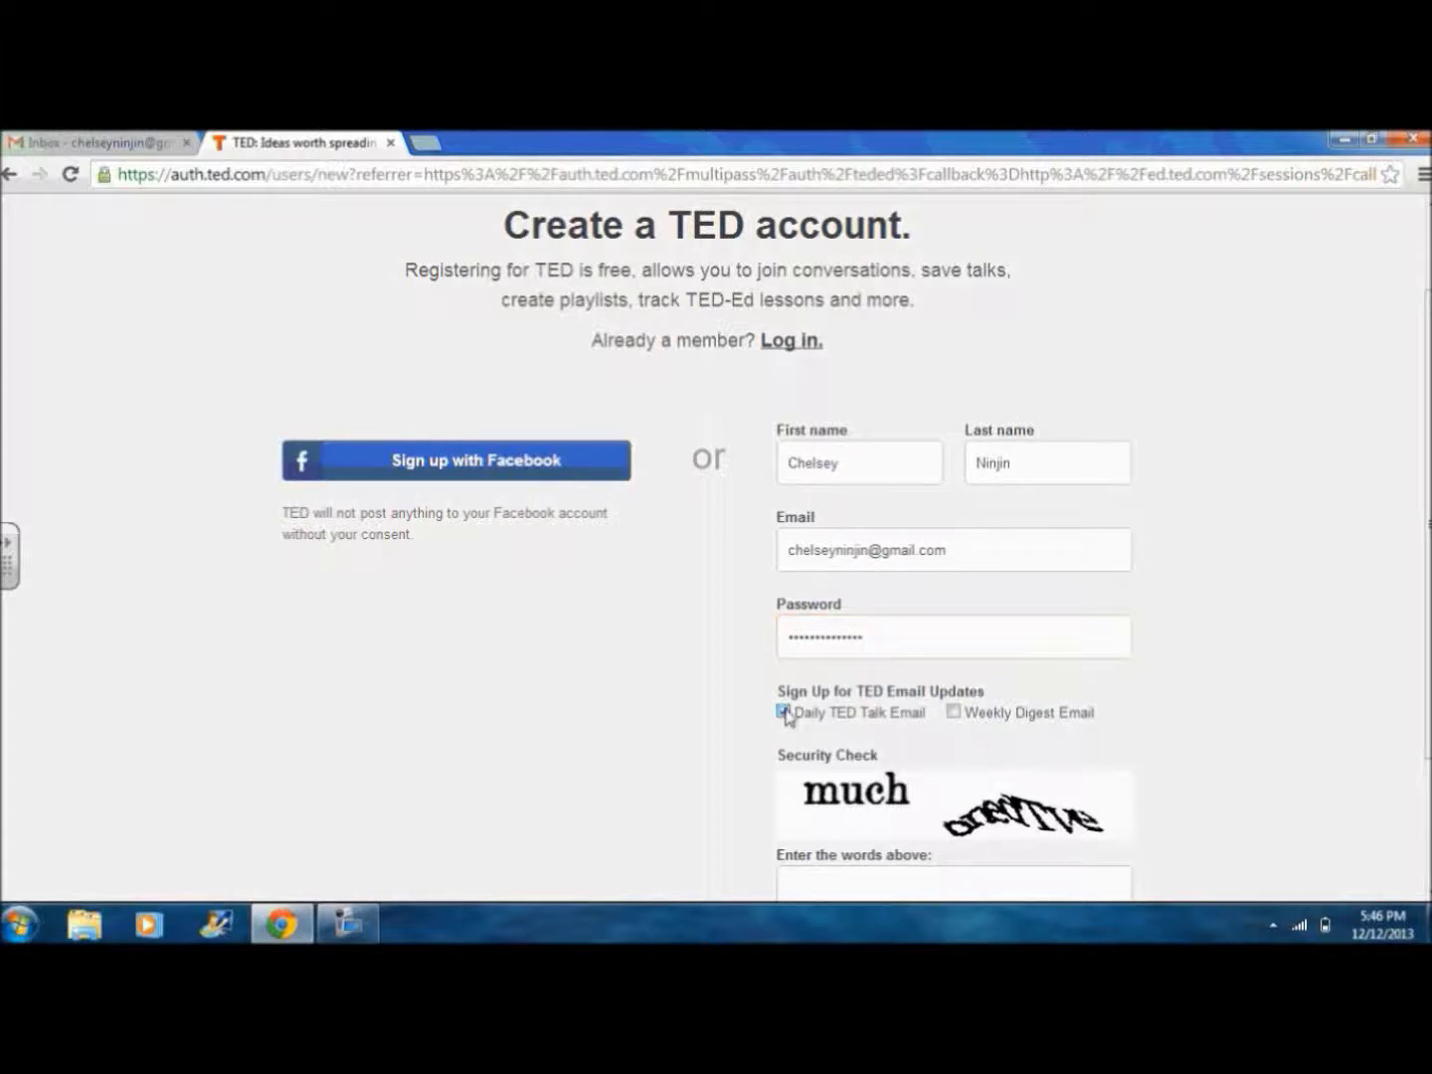
{"action": "left_click", "coordinate": [953, 713]}
{"action": "scroll", "coordinate": [956, 719], "scroll_direction": "down", "scroll_amount": 2}
{"action": "left_click", "coordinate": [954, 708]}
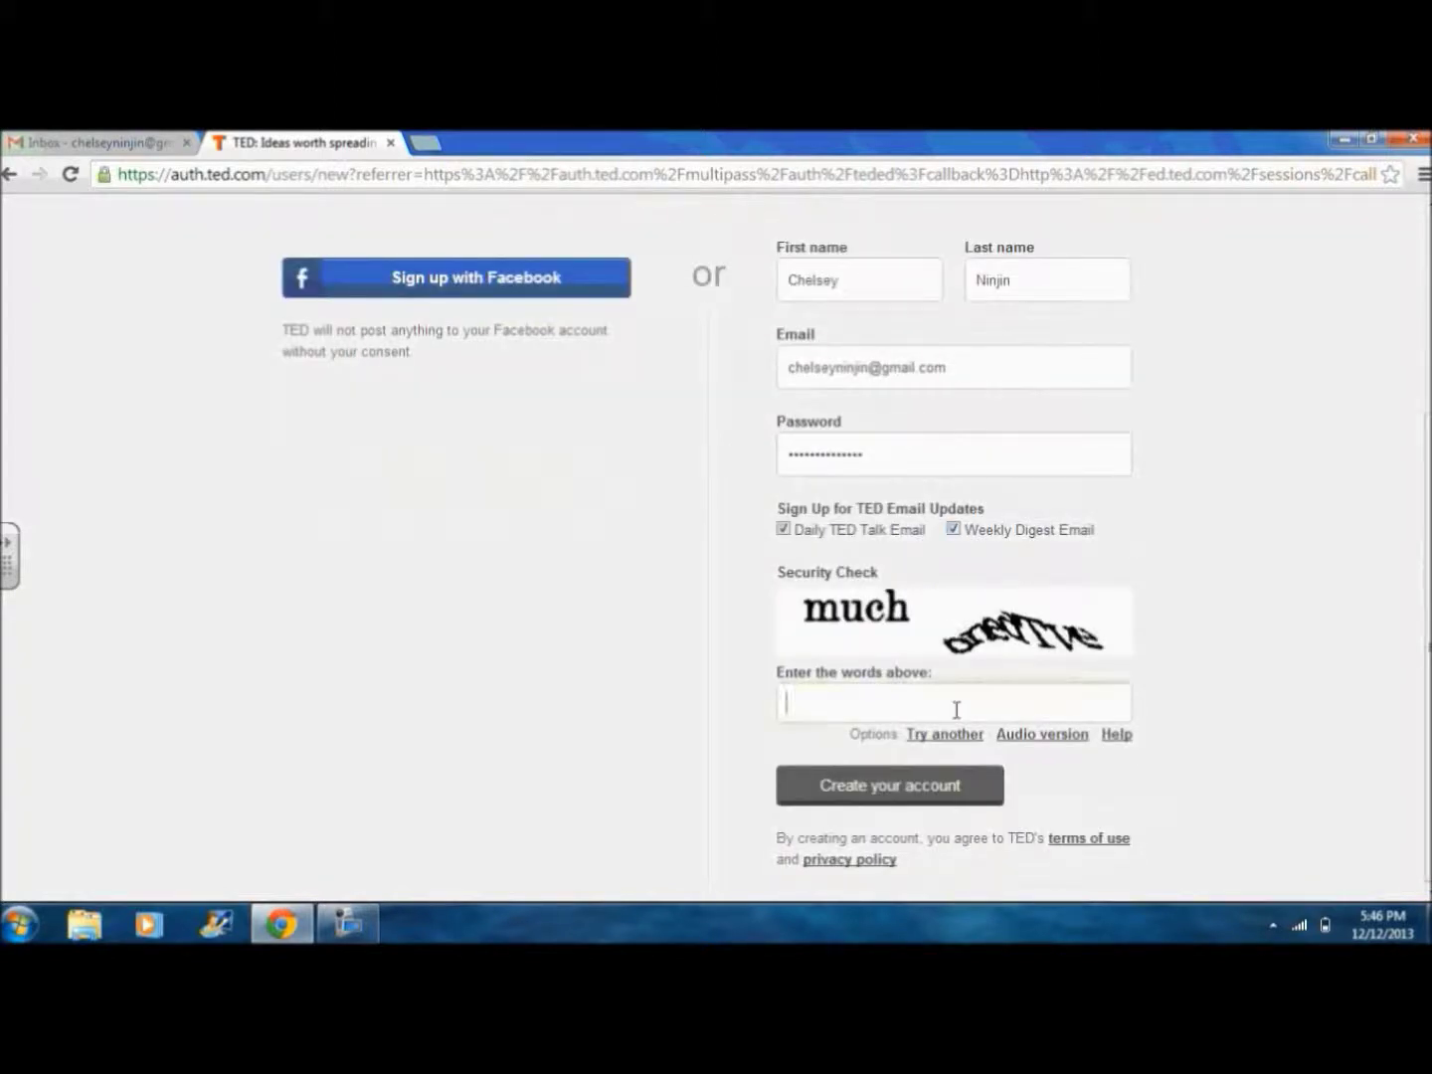
{"action": "type", "text": "much"}
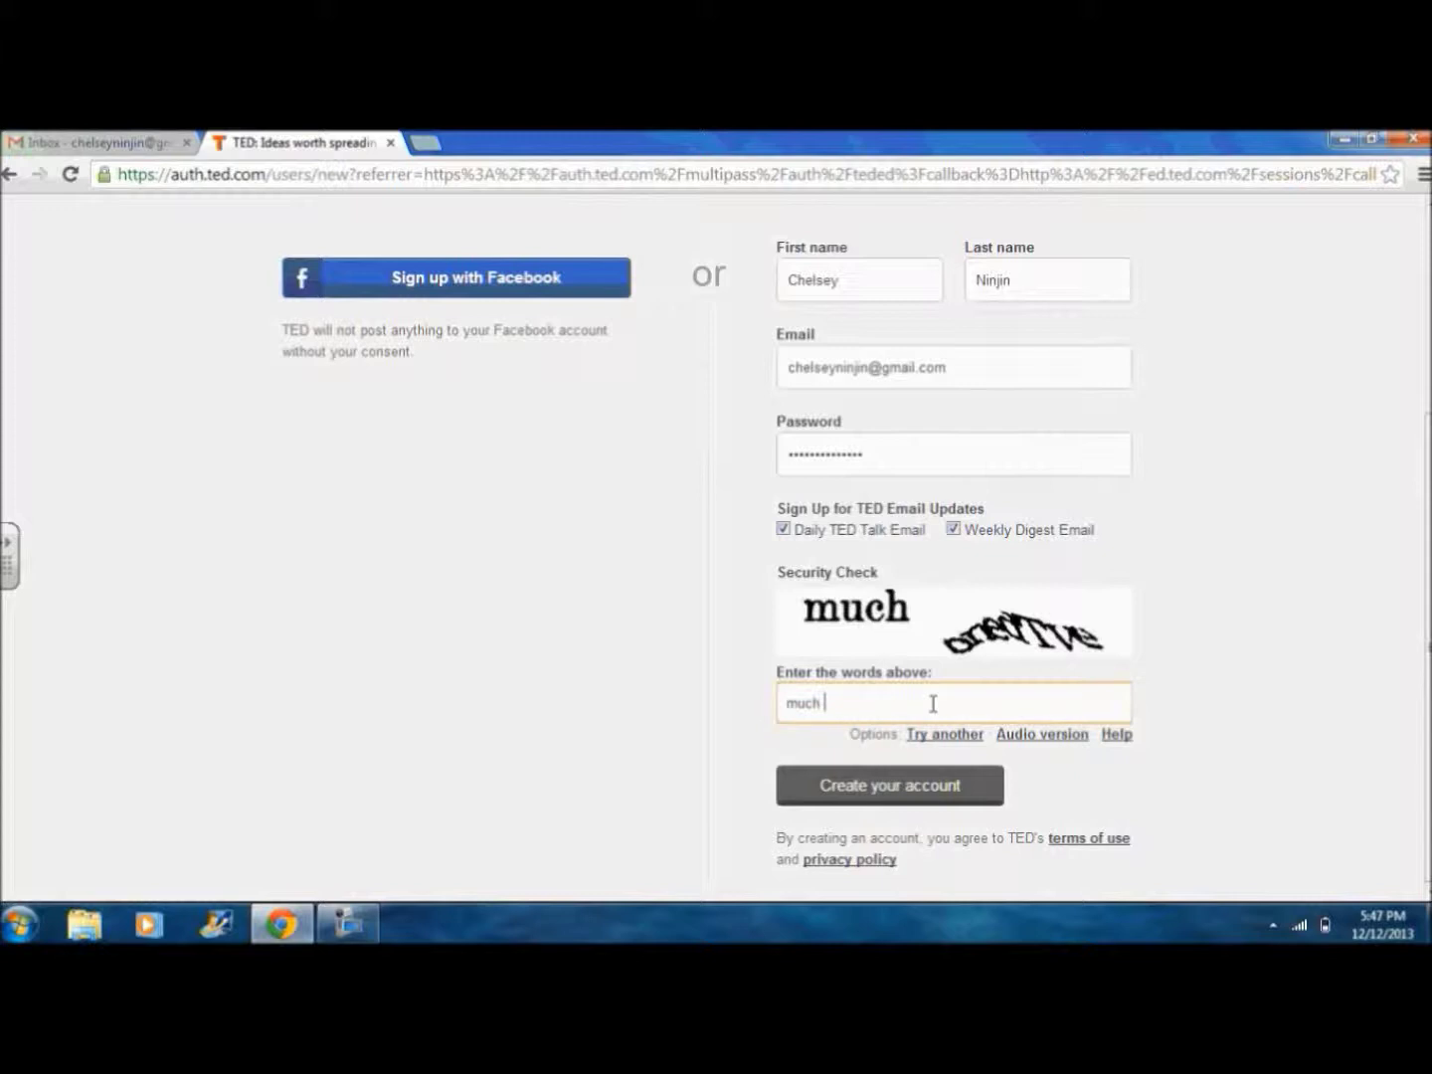
{"action": "type", "text": " a"}
{"action": "type", "text": "ned"}
{"action": "key", "text": "Caps_Lock"}
{"action": "type", "text": "TV"}
{"action": "key", "text": "Caps_Lock"}
{"action": "left_click", "coordinate": [910, 781]}
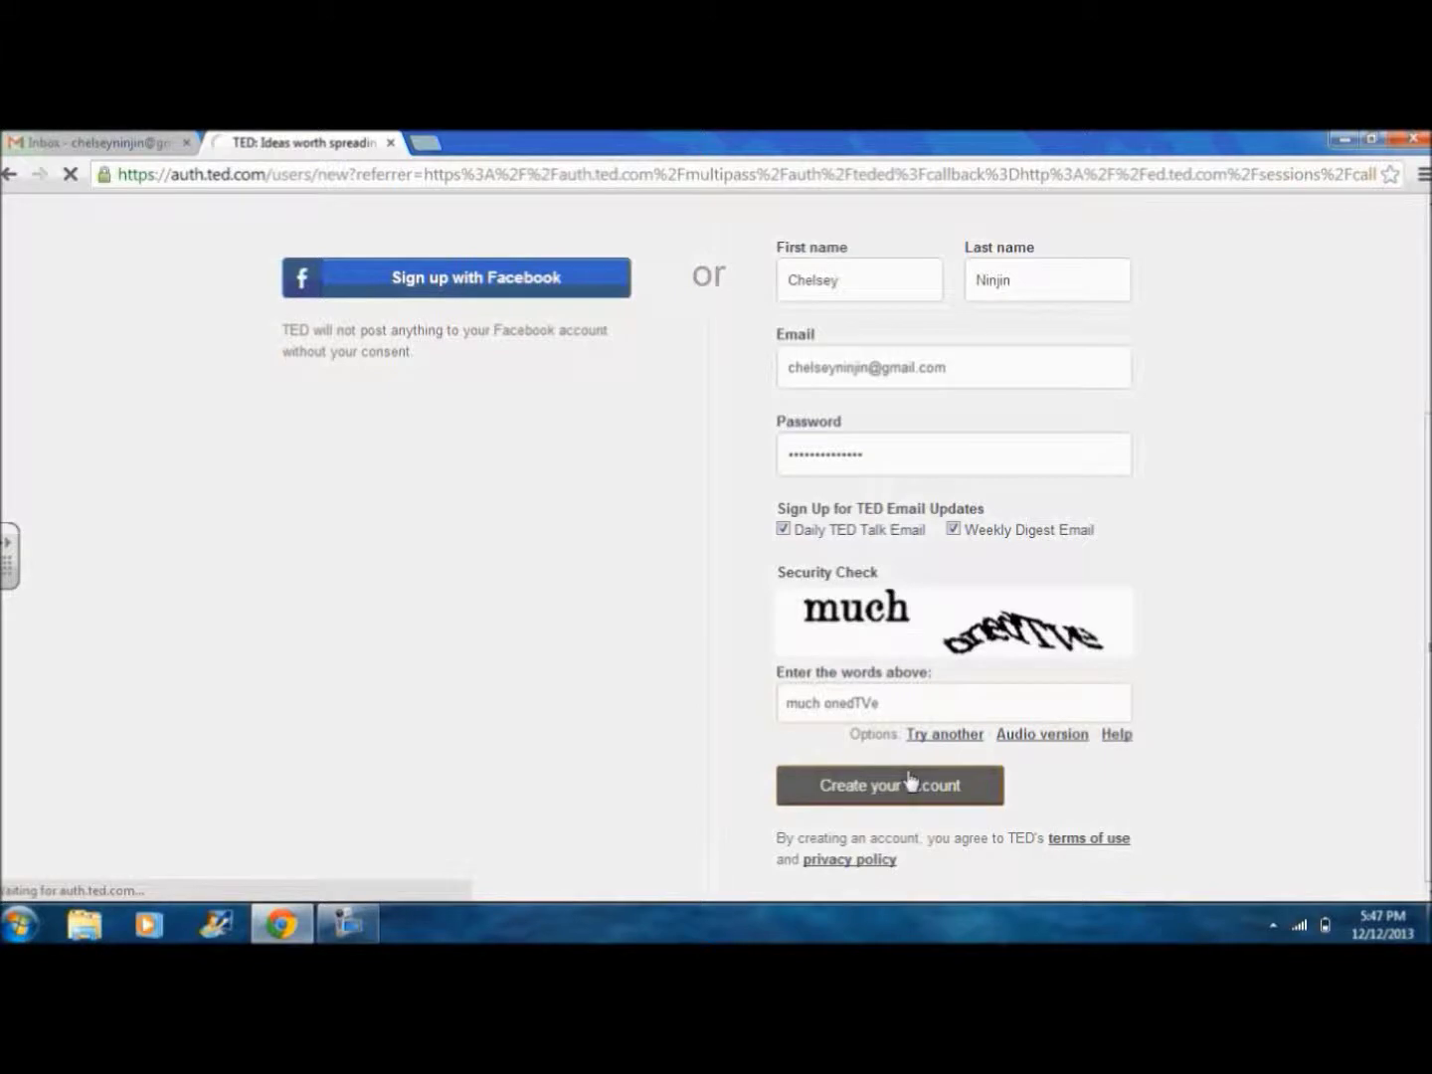
{"action": "left_click", "coordinate": [737, 503]}
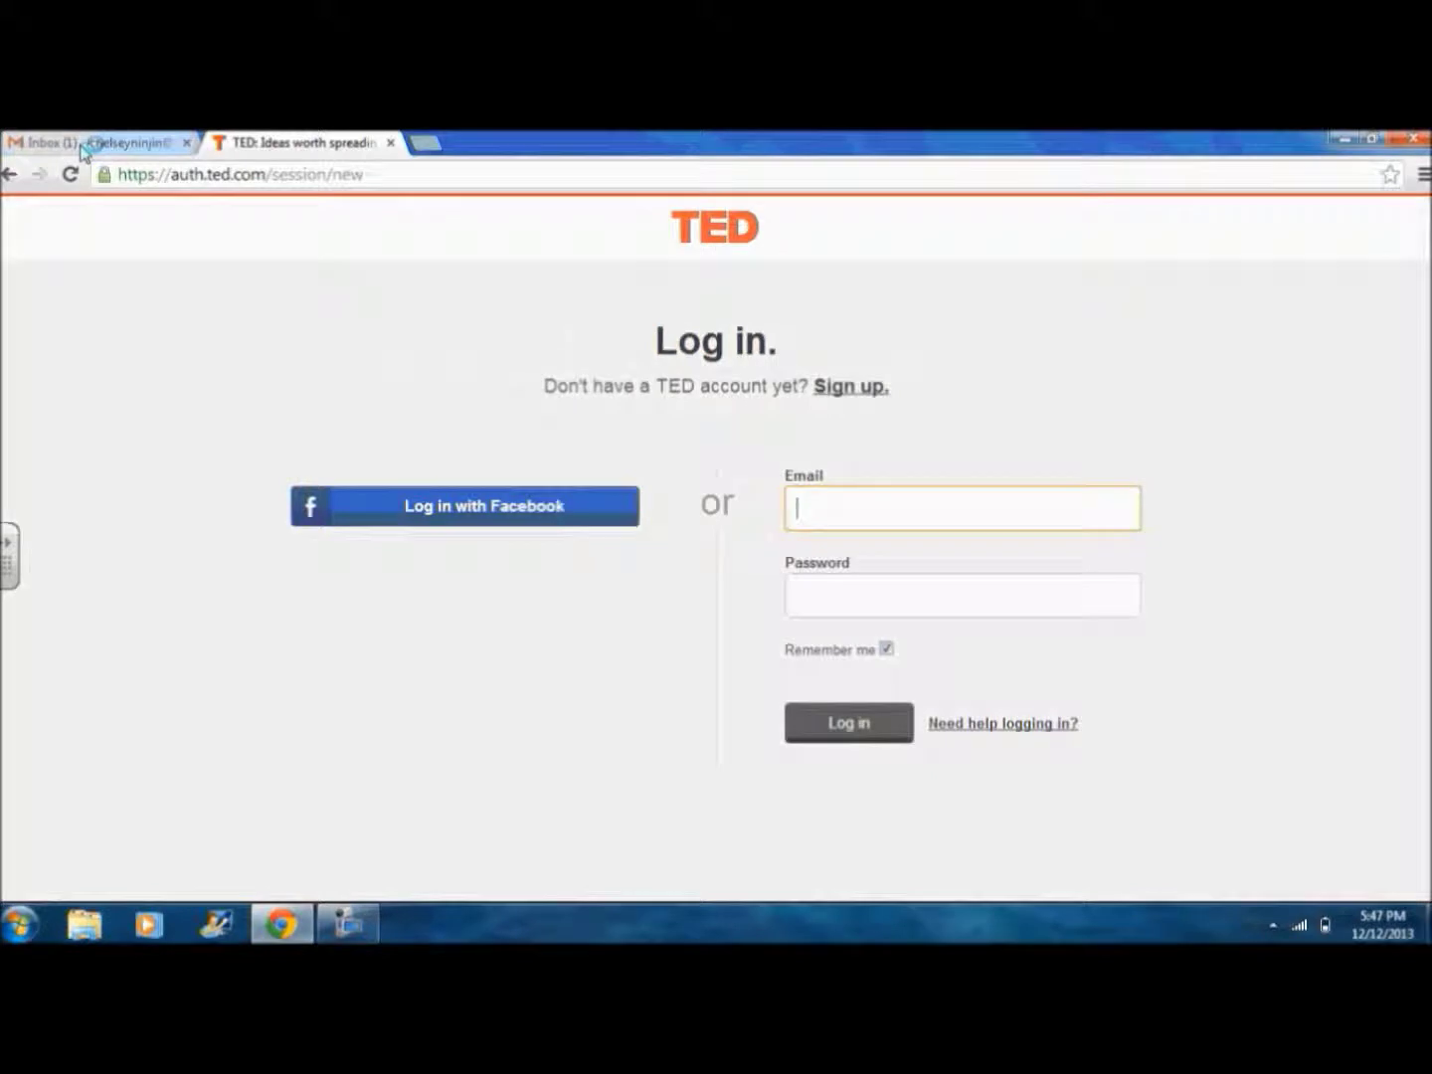
Step: Open the TED Confirmation instructions email in Gmail and follow its verification link
{"action": "left_click", "coordinate": [90, 142]}
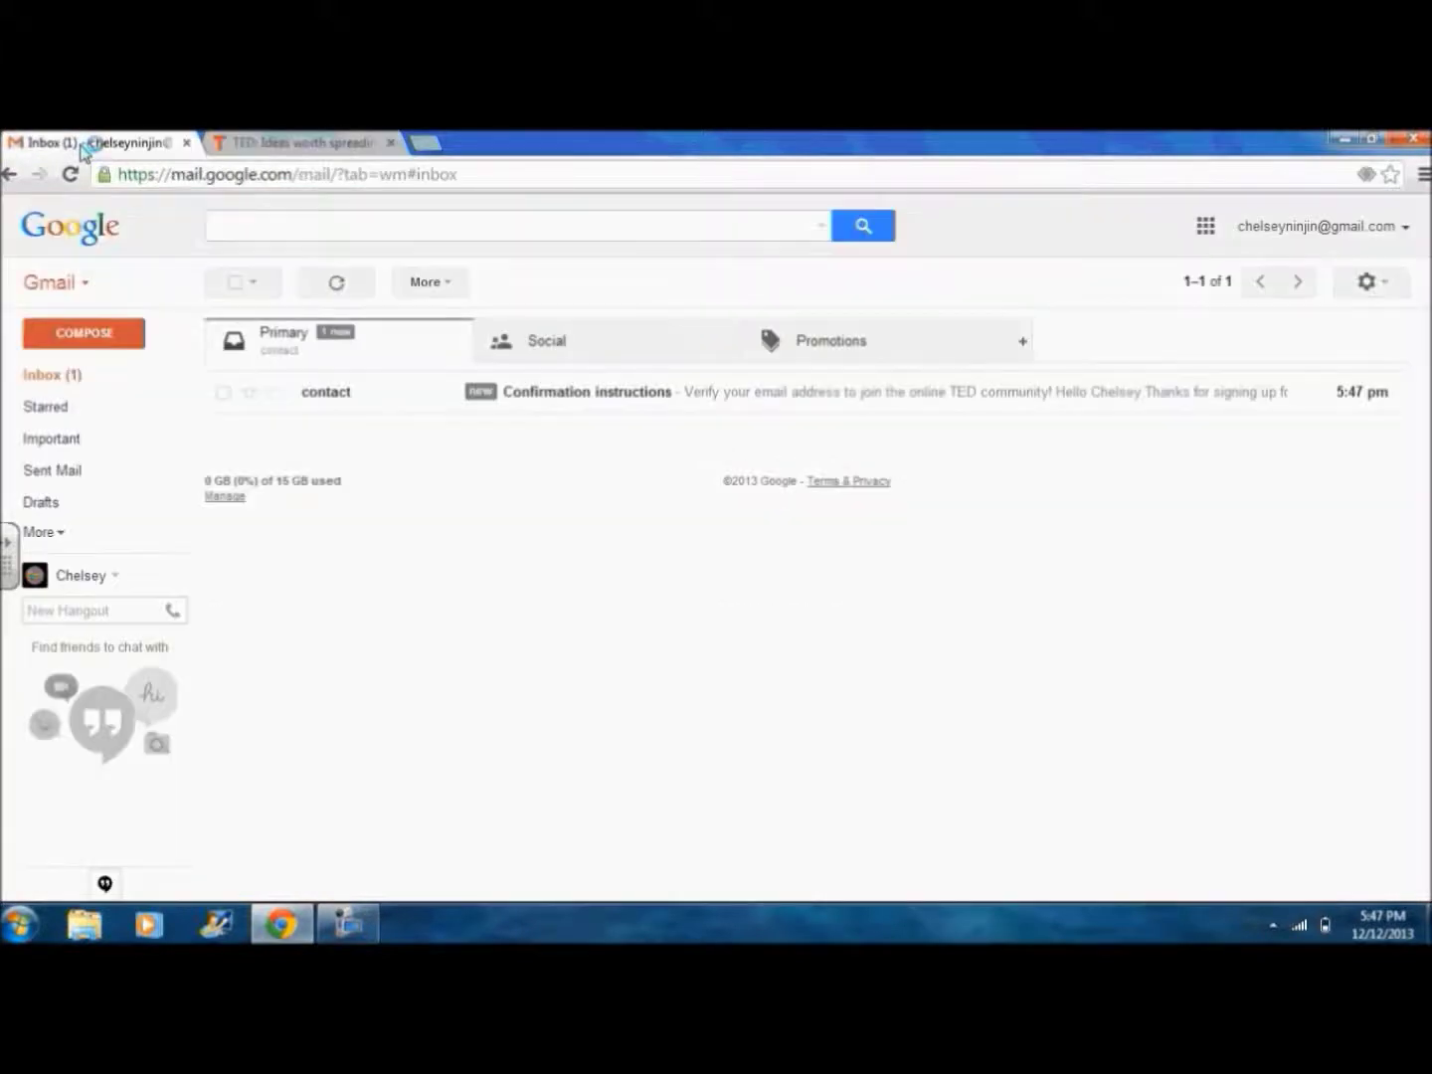
{"action": "left_click", "coordinate": [334, 402]}
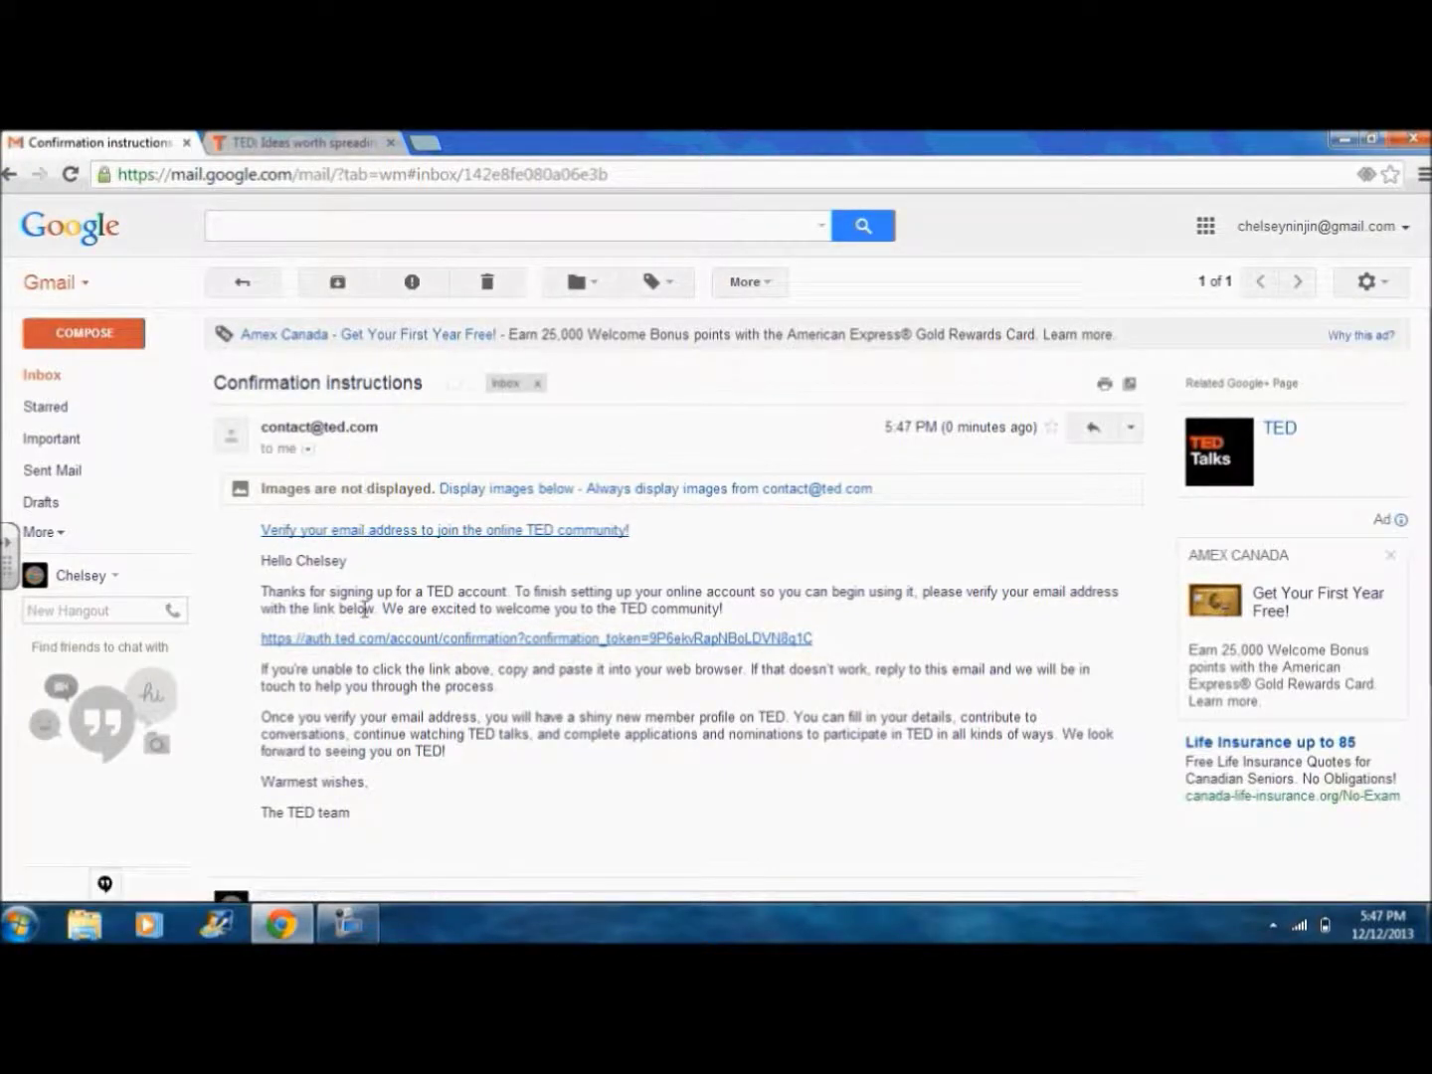
{"action": "left_click", "coordinate": [363, 639]}
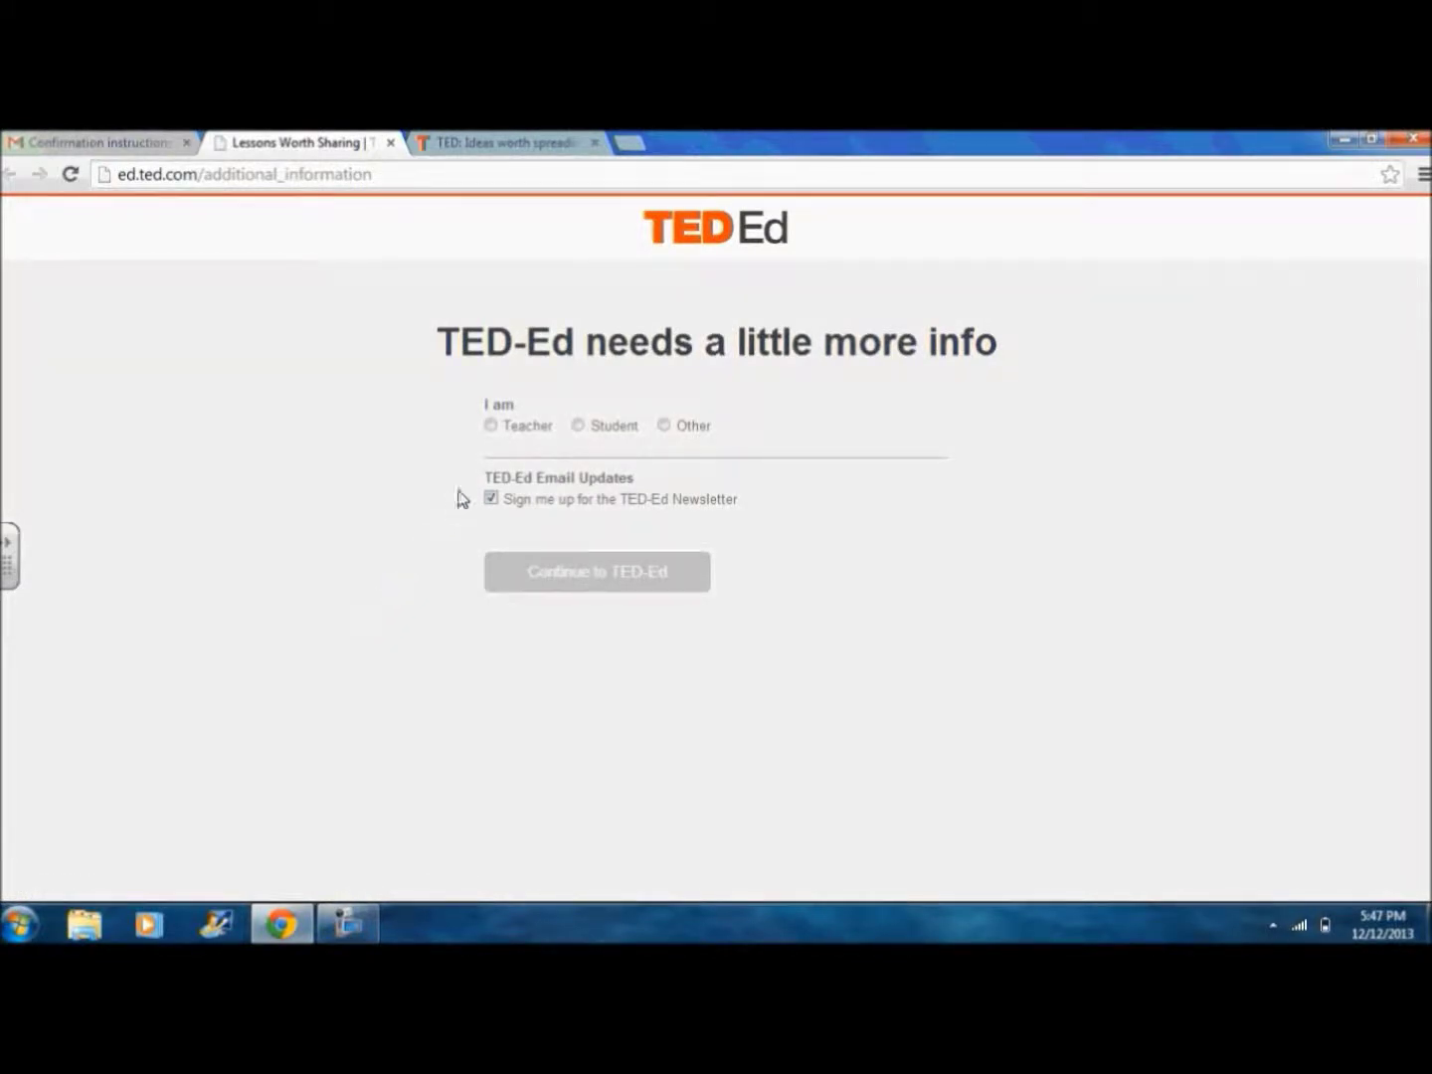
Step: Identify as a Teacher and tick all thirteen subjects, from The Arts through Other
{"action": "left_click", "coordinate": [492, 426]}
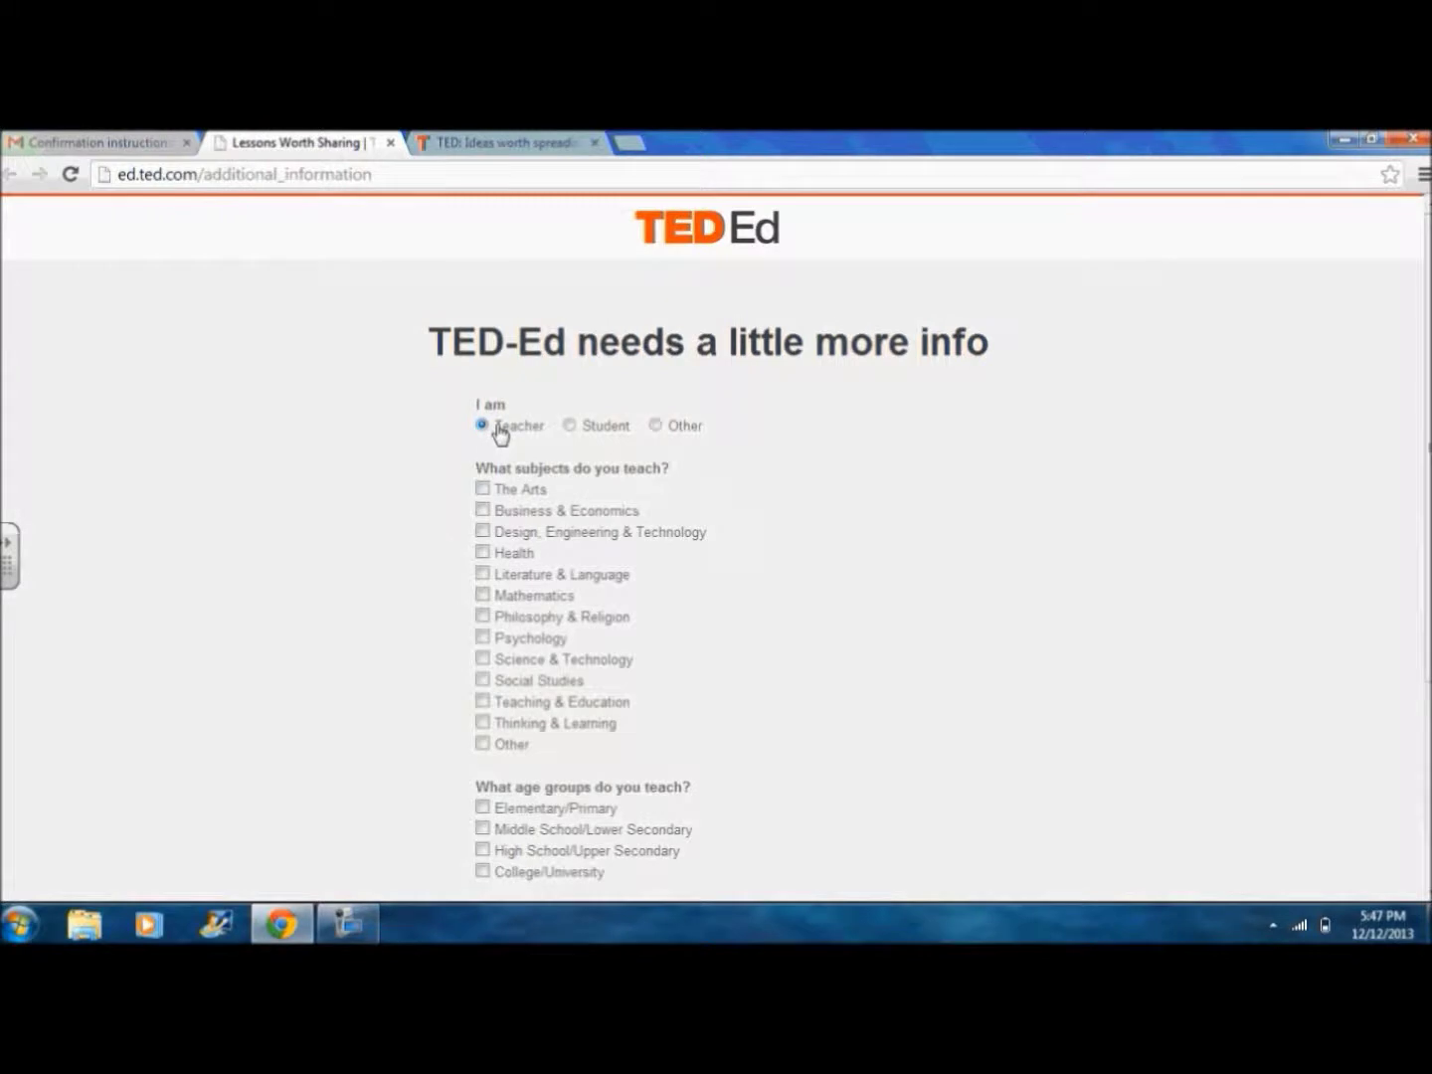
{"action": "scroll", "coordinate": [505, 469], "scroll_direction": "down", "scroll_amount": 1}
{"action": "left_click", "coordinate": [483, 381]}
{"action": "left_click", "coordinate": [482, 403]}
{"action": "left_click", "coordinate": [483, 426]}
{"action": "left_click", "coordinate": [482, 445]}
{"action": "left_click", "coordinate": [482, 468]}
{"action": "left_click", "coordinate": [482, 488]}
{"action": "left_click", "coordinate": [482, 510]}
{"action": "left_click", "coordinate": [482, 531]}
{"action": "left_click", "coordinate": [482, 552]}
{"action": "left_click", "coordinate": [483, 573]}
{"action": "left_click", "coordinate": [481, 595]}
{"action": "left_click", "coordinate": [483, 616]}
{"action": "left_click", "coordinate": [483, 638]}
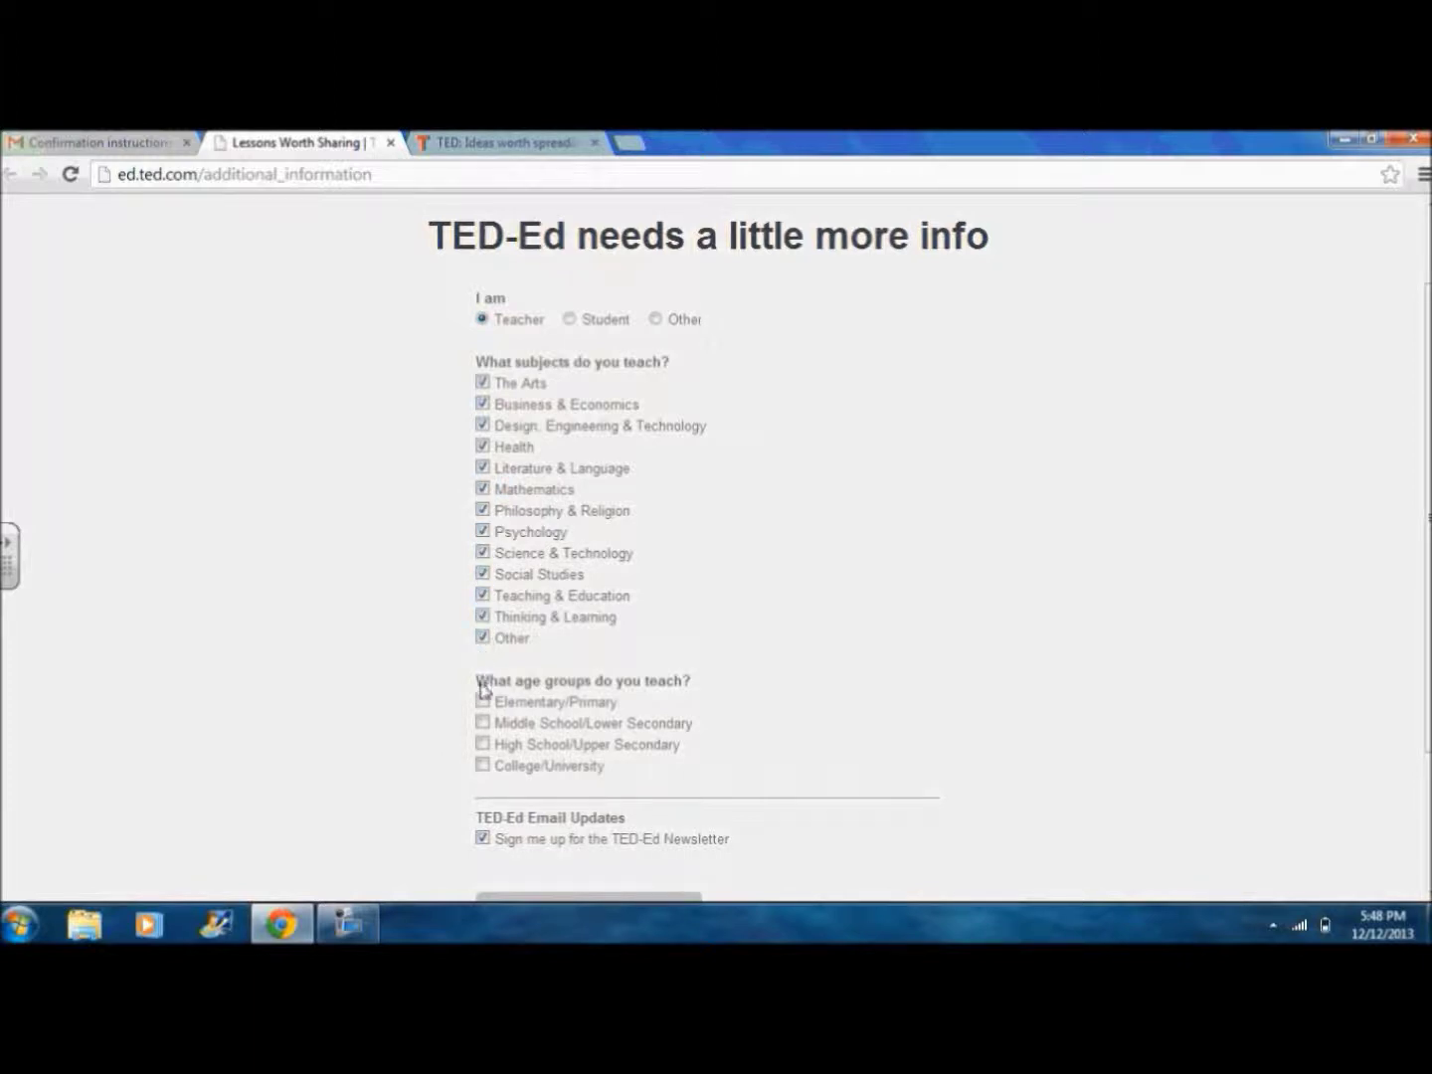
Step: Choose High School/Upper Secondary, opt out of the TED-Ed newsletter, and continue to TED-Ed
{"action": "left_click", "coordinate": [482, 742]}
{"action": "left_click", "coordinate": [483, 839]}
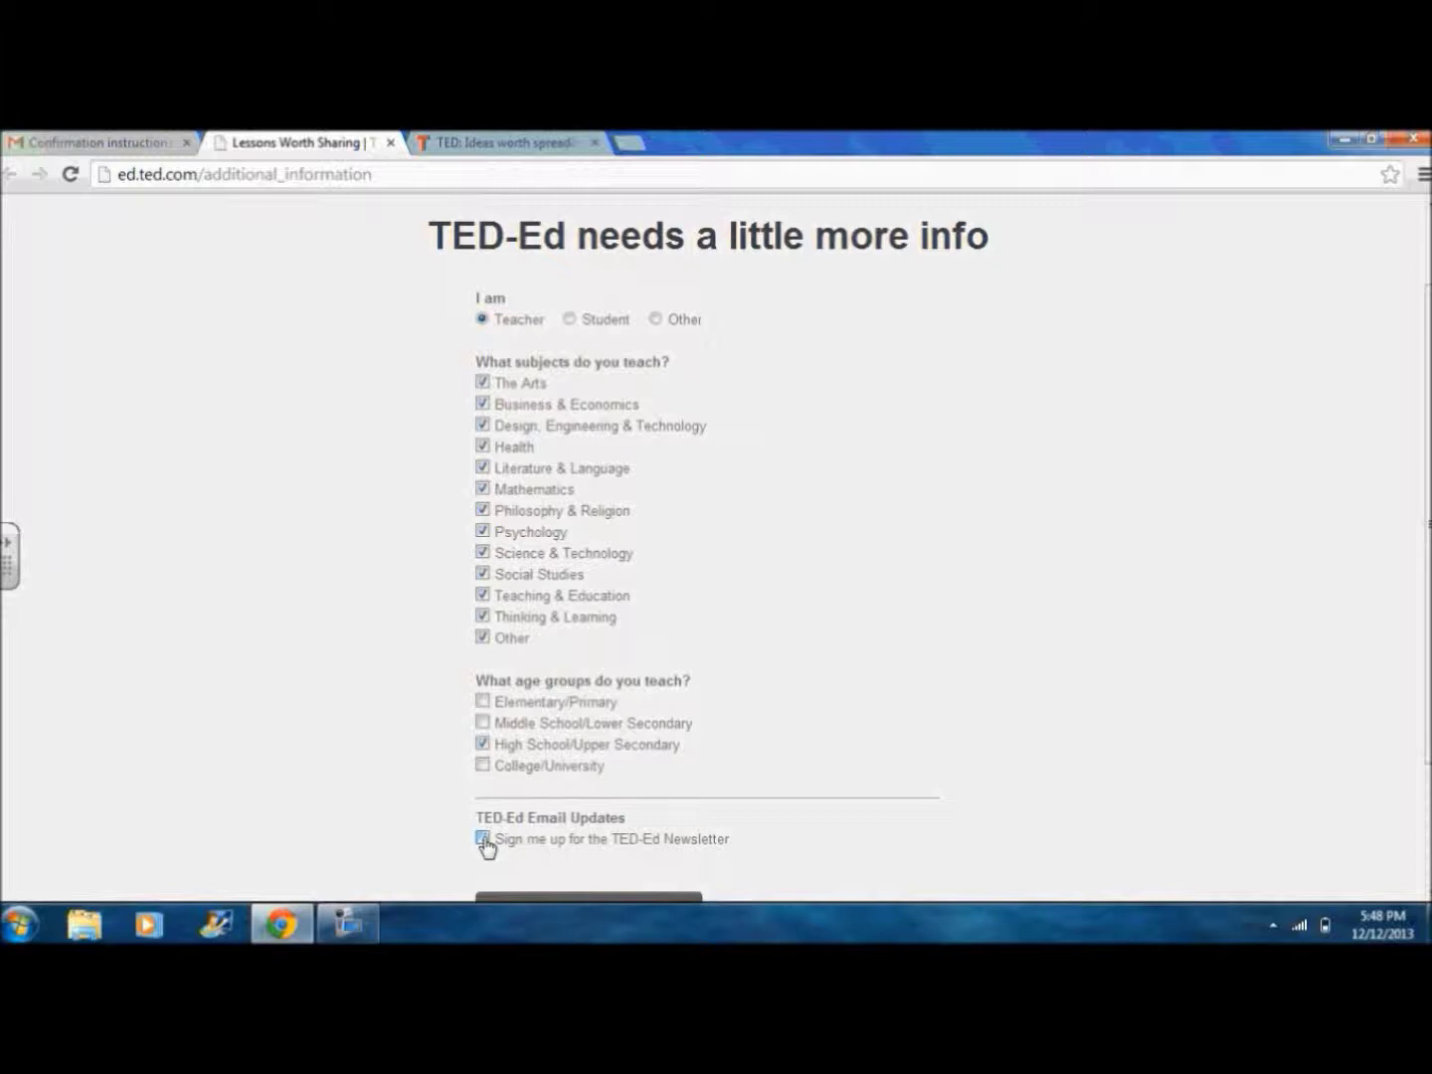
{"action": "left_click", "coordinate": [483, 838]}
{"action": "scroll", "coordinate": [489, 843], "scroll_direction": "down", "scroll_amount": 1}
{"action": "left_click", "coordinate": [569, 823]}
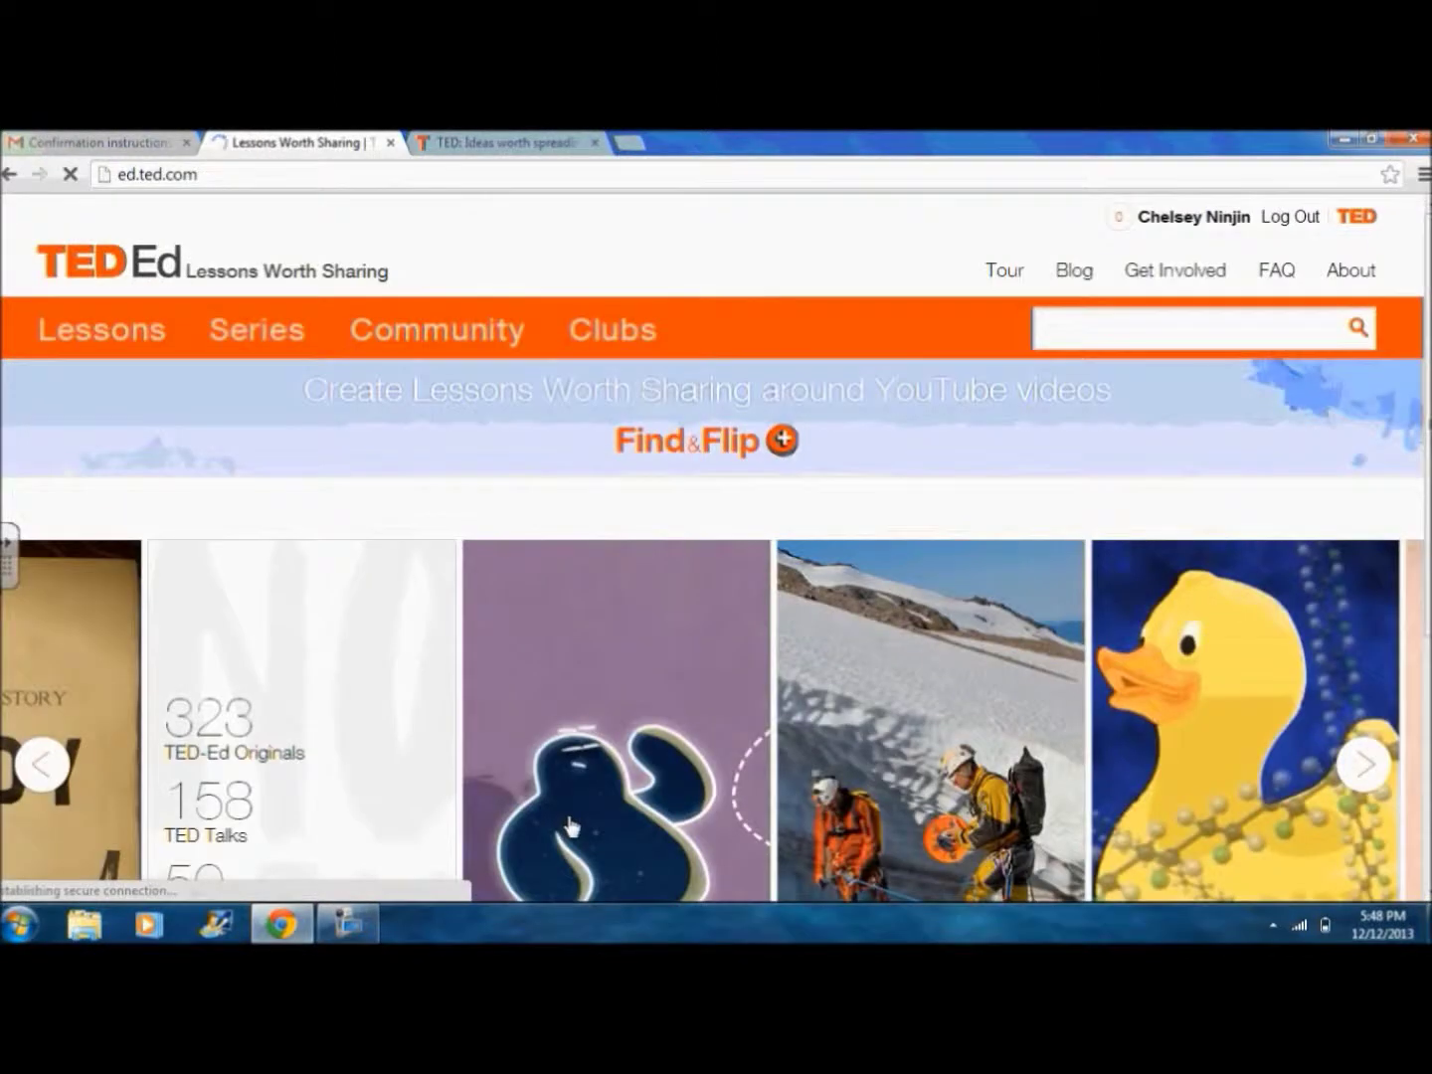
Step: Visit the TED-Ed tour page, then open the TED profile editor from the account menu
{"action": "mouse_move", "coordinate": [568, 825]}
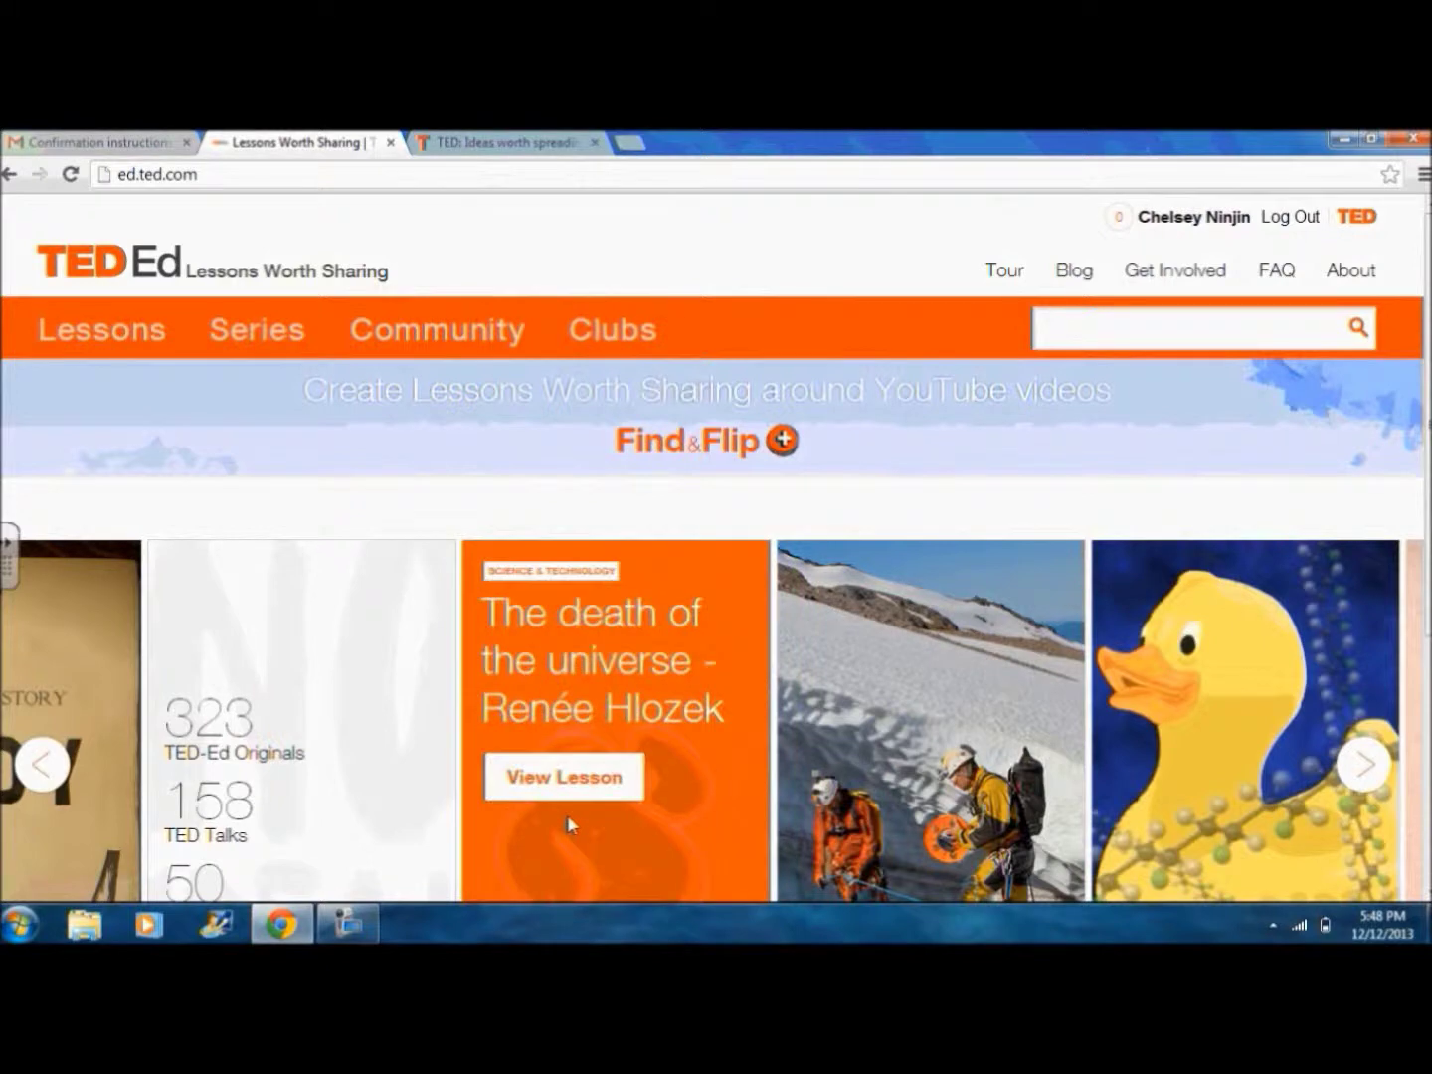
{"action": "mouse_move", "coordinate": [803, 551]}
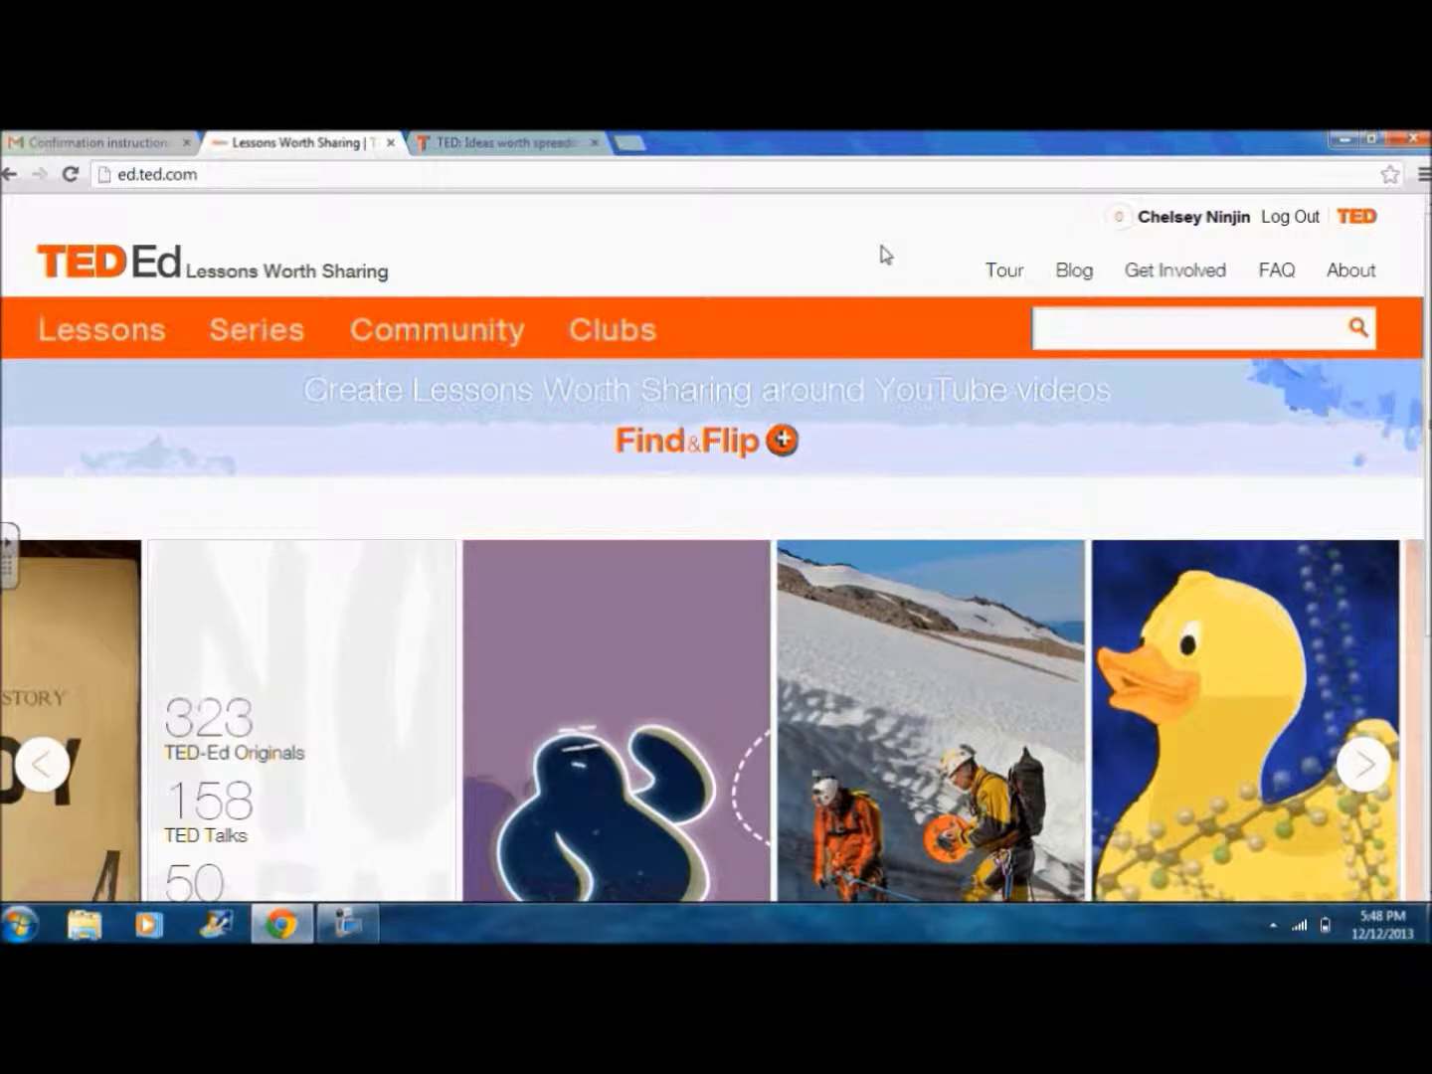
{"action": "left_click", "coordinate": [998, 283]}
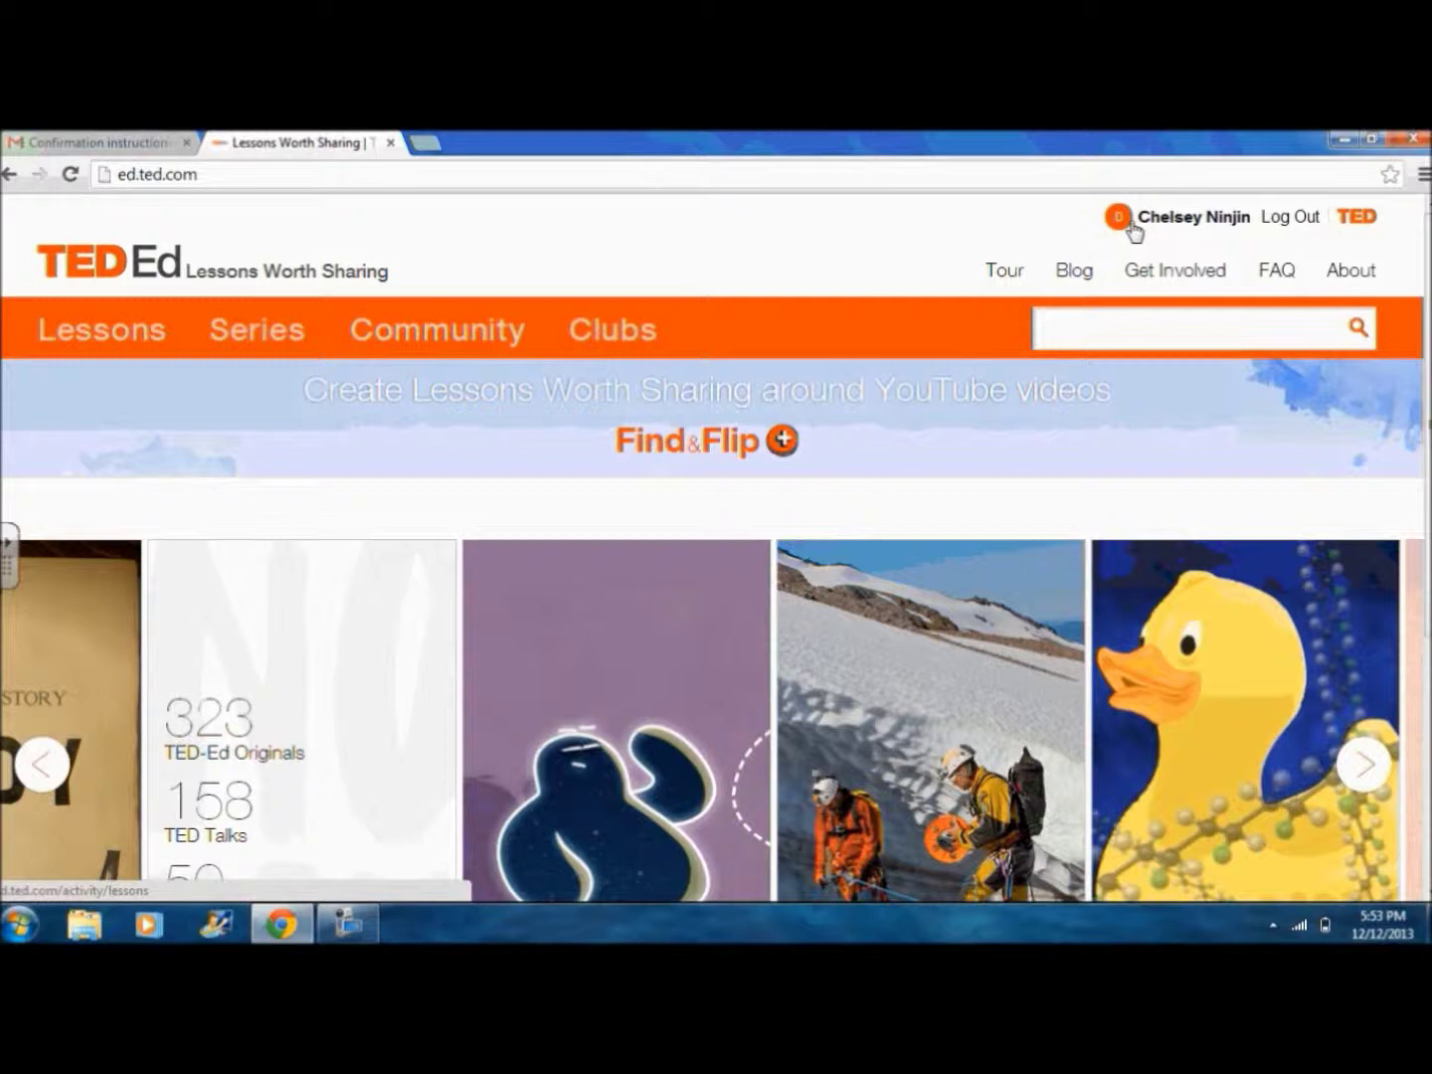
{"action": "mouse_move", "coordinate": [1130, 228]}
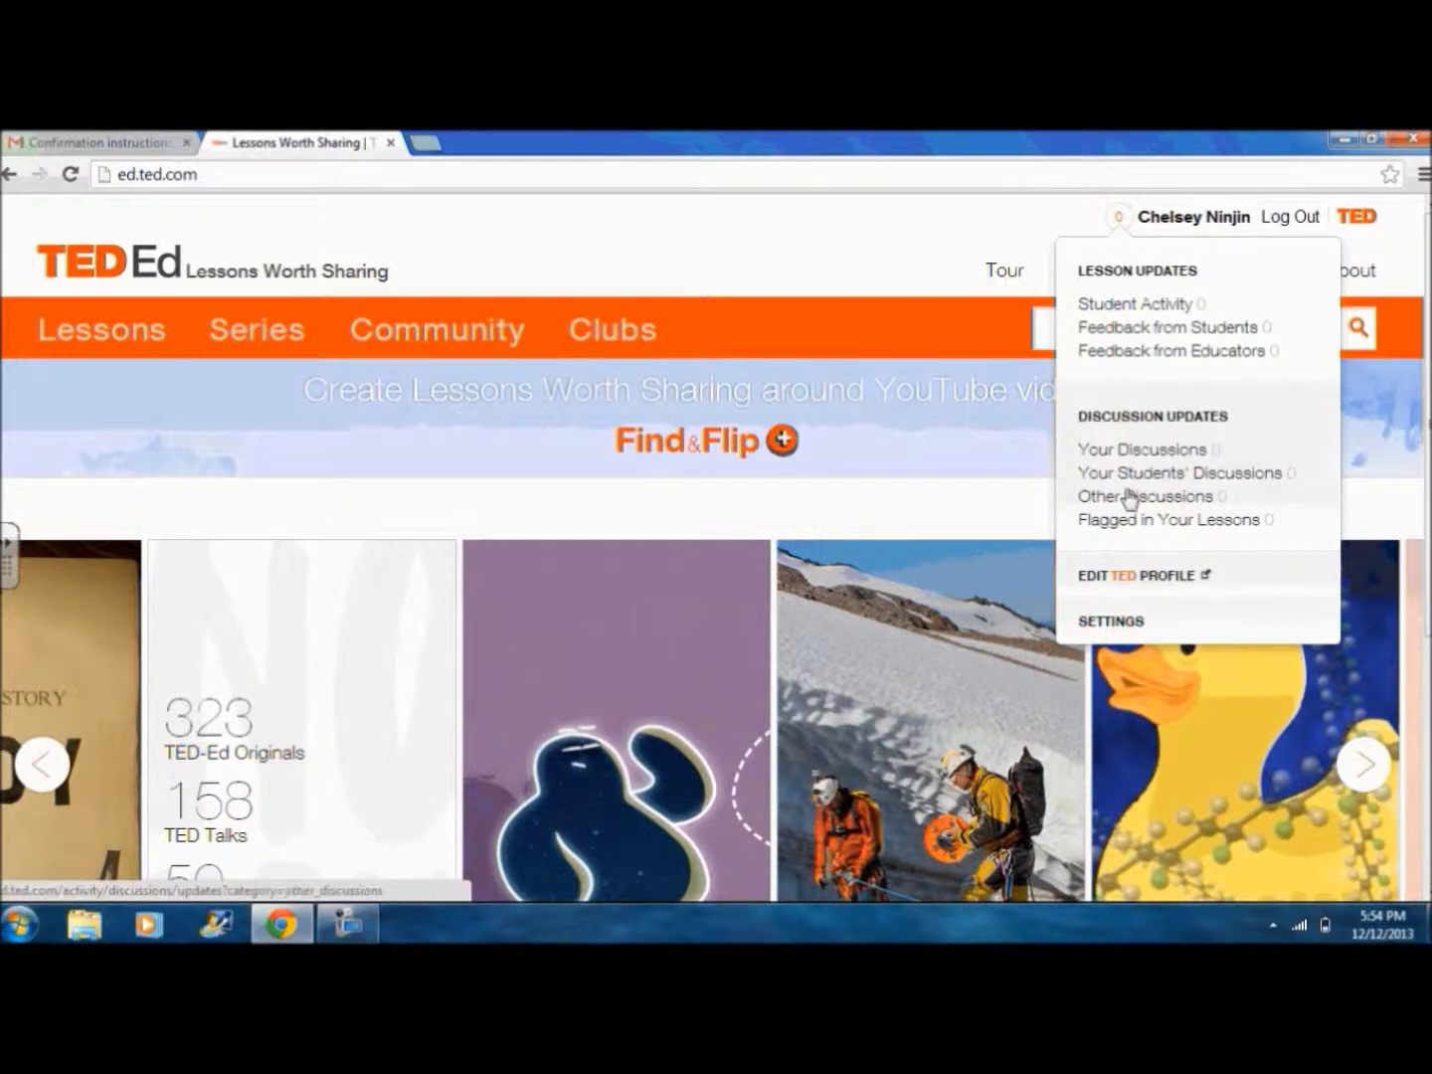
{"action": "left_click", "coordinate": [1136, 577]}
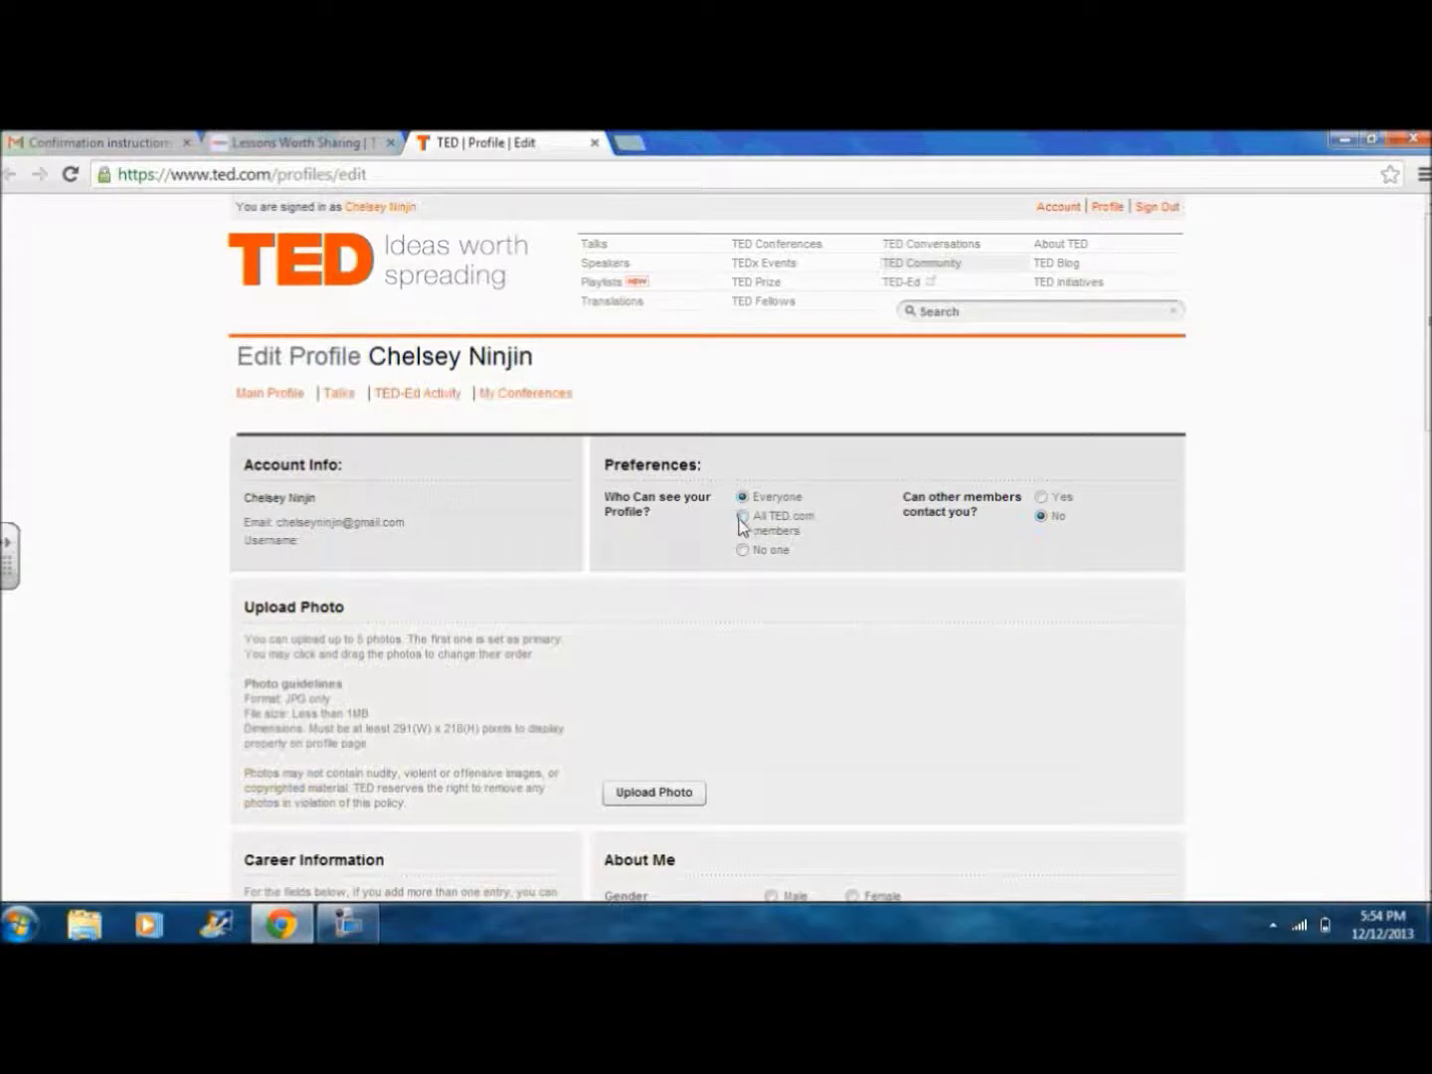
Step: Set profile visibility to No one, allow member contact, and scroll through the empty profile form
{"action": "left_click", "coordinate": [742, 550]}
{"action": "left_click", "coordinate": [1041, 497]}
{"action": "scroll", "coordinate": [1040, 505], "scroll_direction": "down", "scroll_amount": 2}
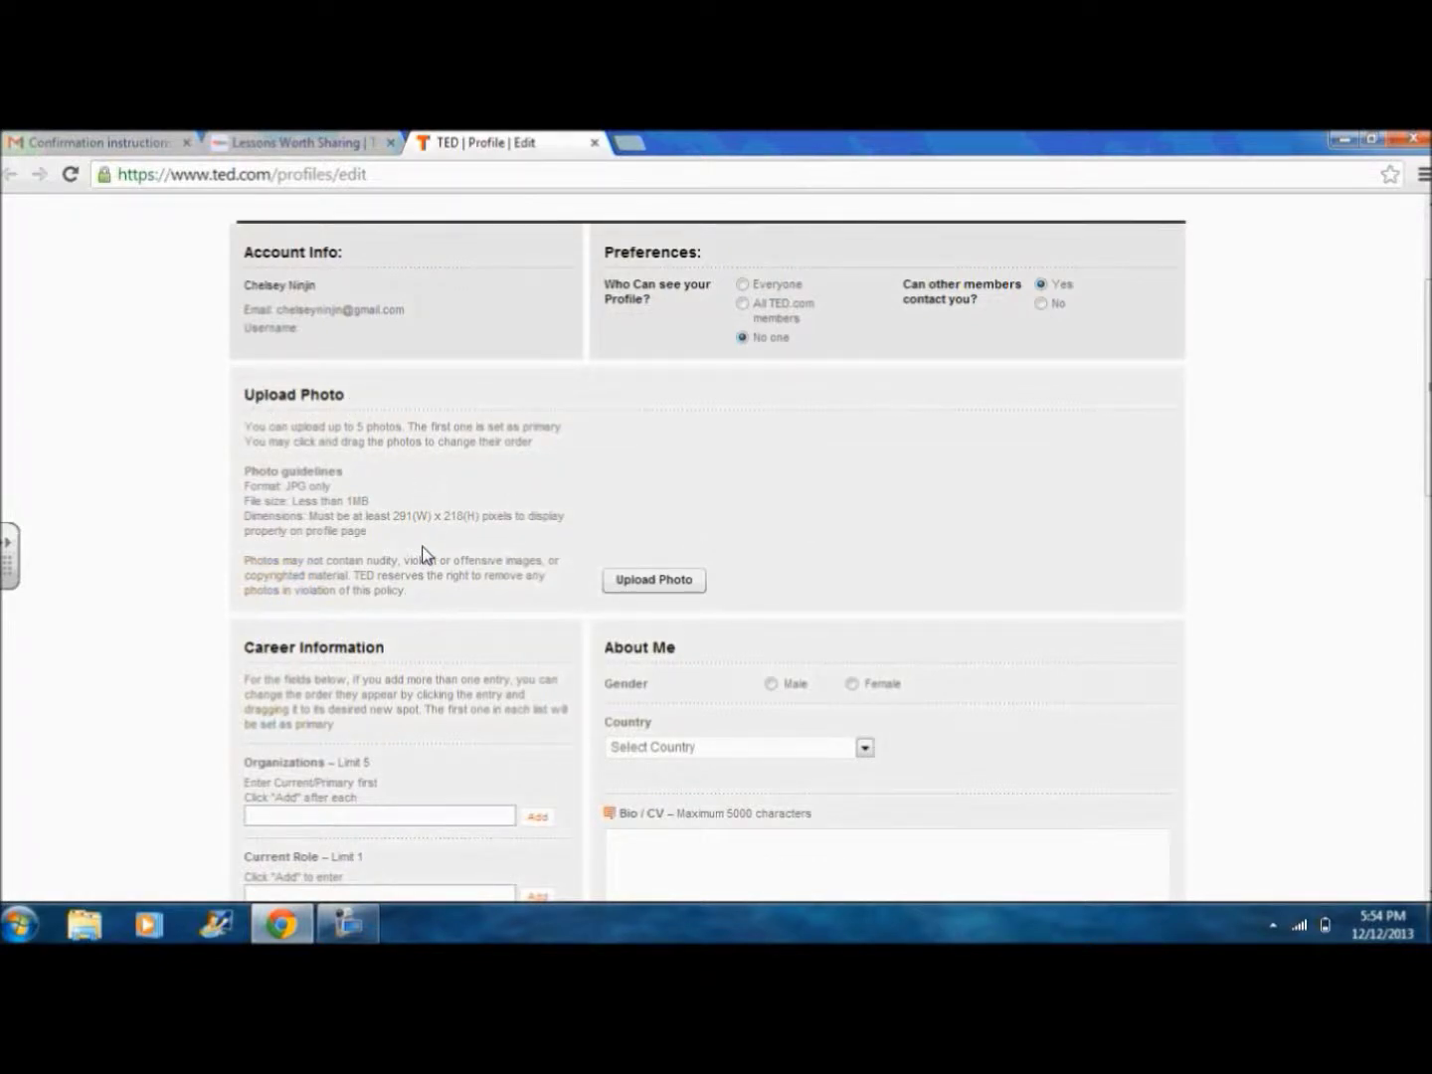
{"action": "scroll", "coordinate": [422, 554], "scroll_direction": "down", "scroll_amount": 1}
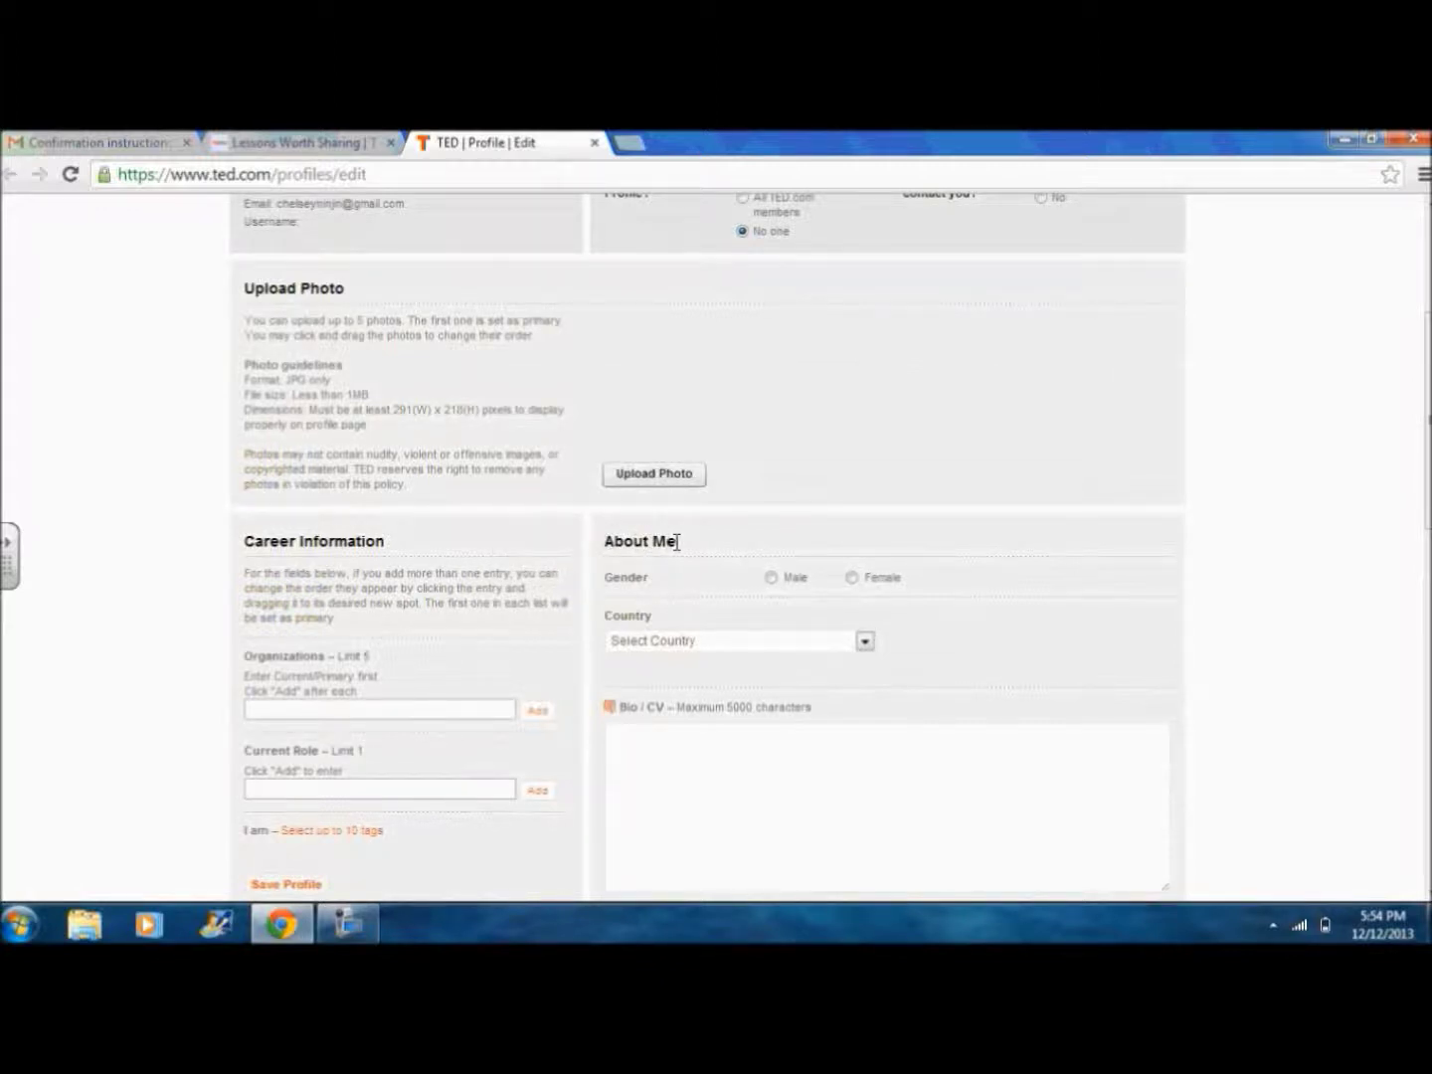
{"action": "scroll", "coordinate": [676, 542], "scroll_direction": "down", "scroll_amount": 1}
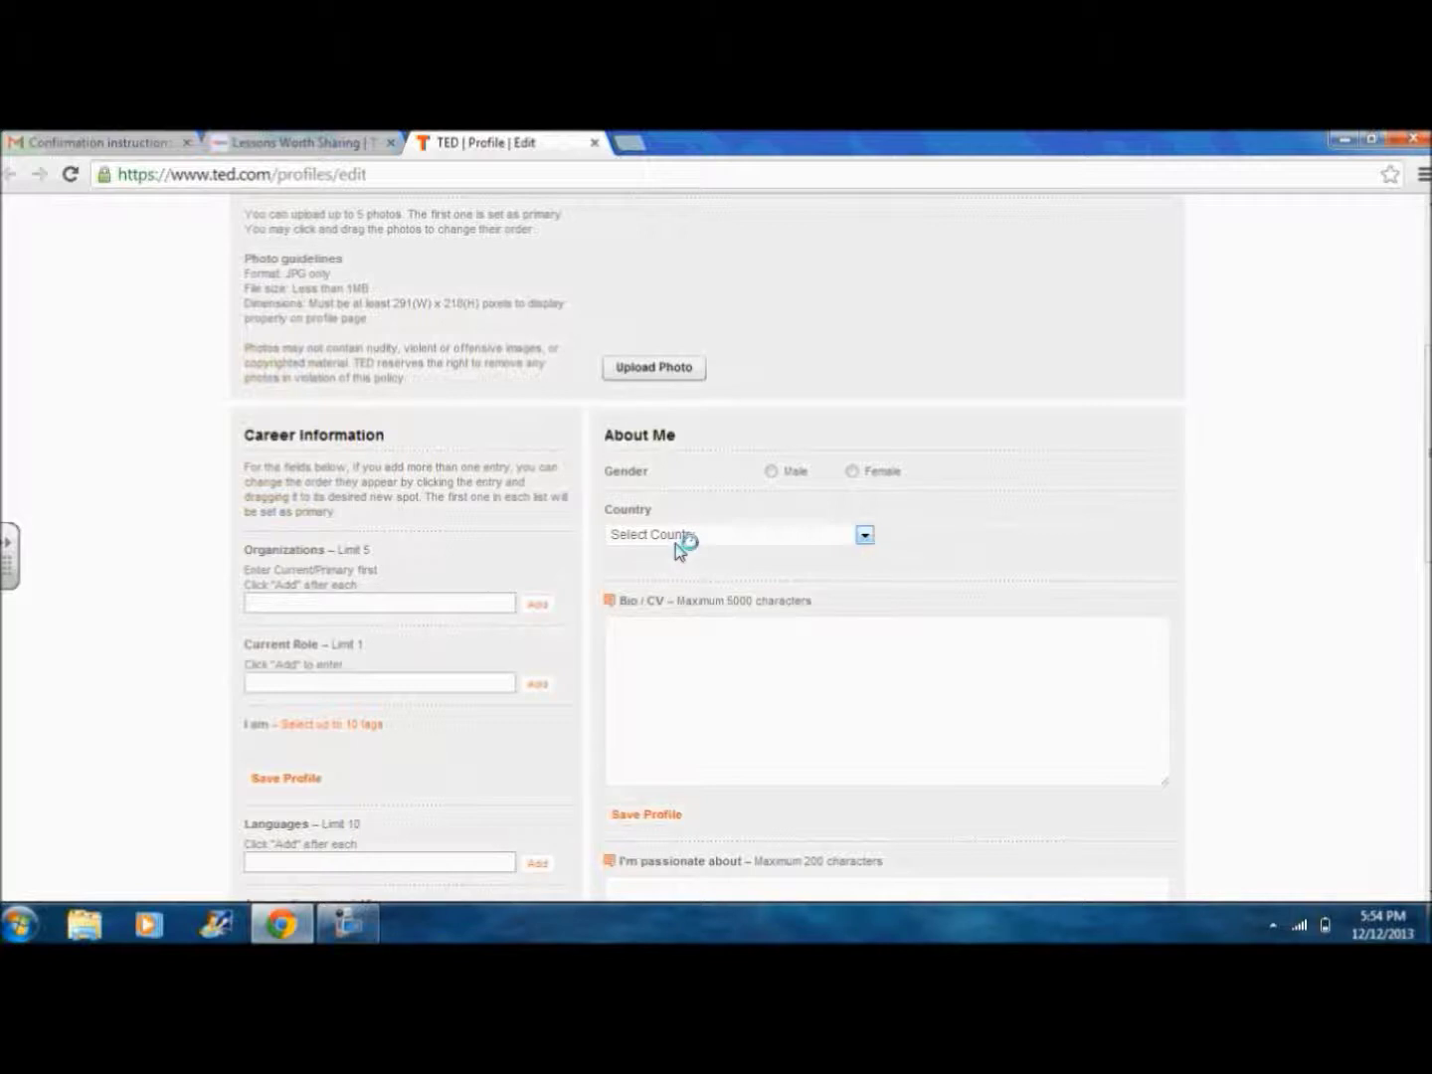
{"action": "scroll", "coordinate": [676, 542], "scroll_direction": "down", "scroll_amount": 1}
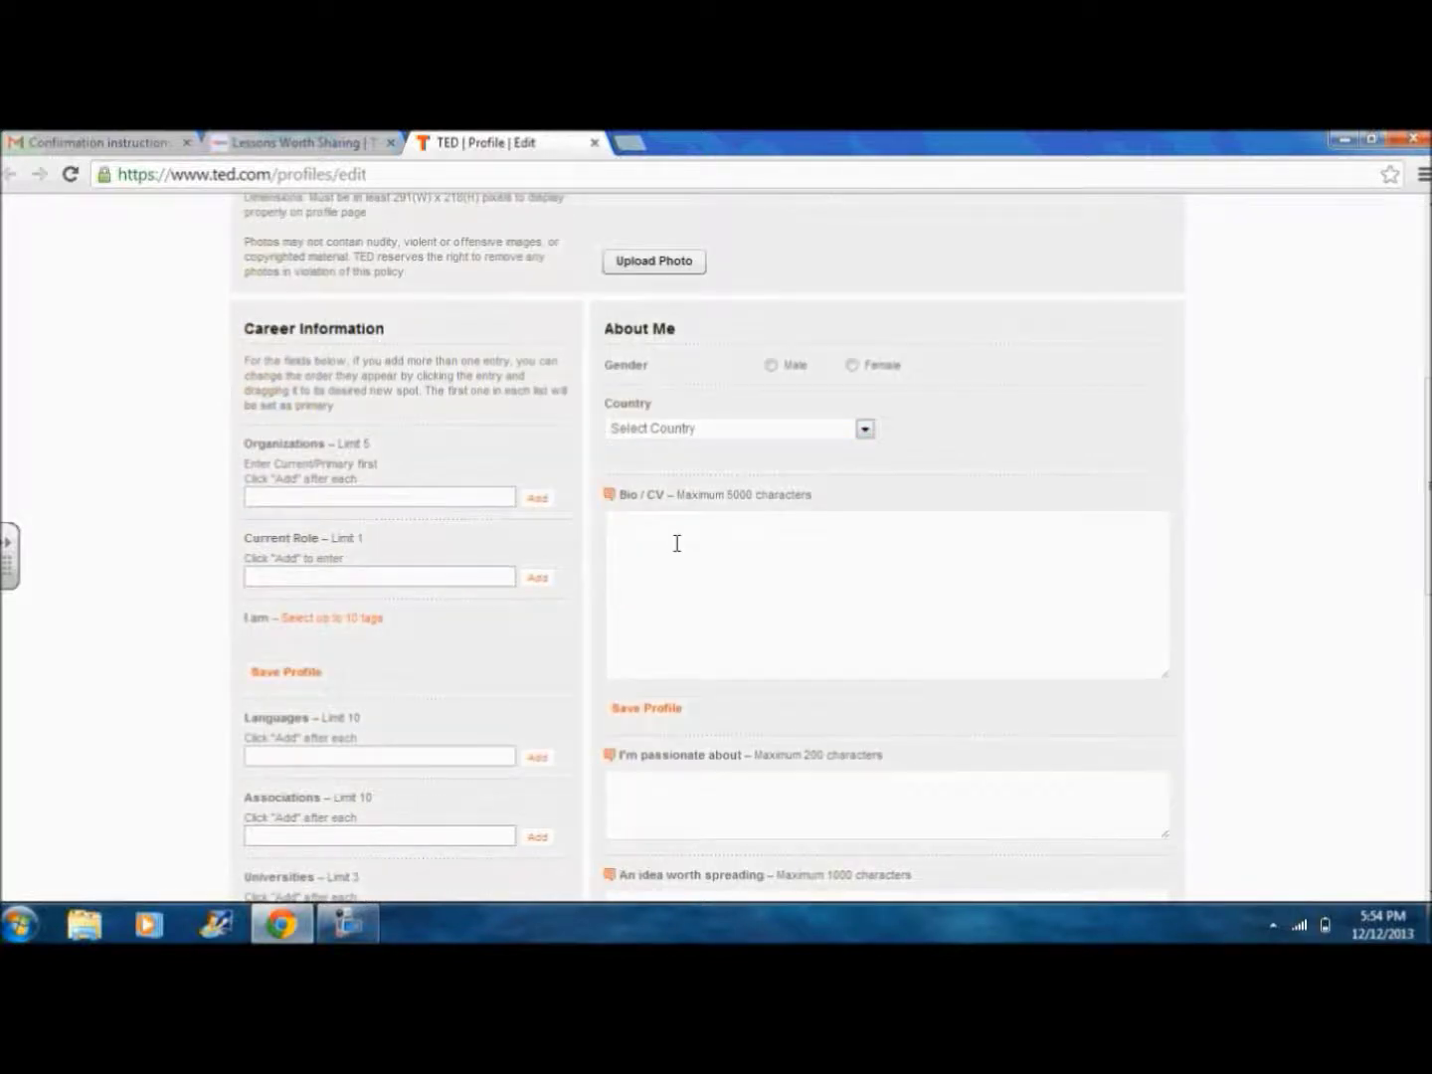
{"action": "scroll", "coordinate": [676, 543], "scroll_direction": "down", "scroll_amount": 1}
{"action": "scroll", "coordinate": [676, 542], "scroll_direction": "down", "scroll_amount": 2}
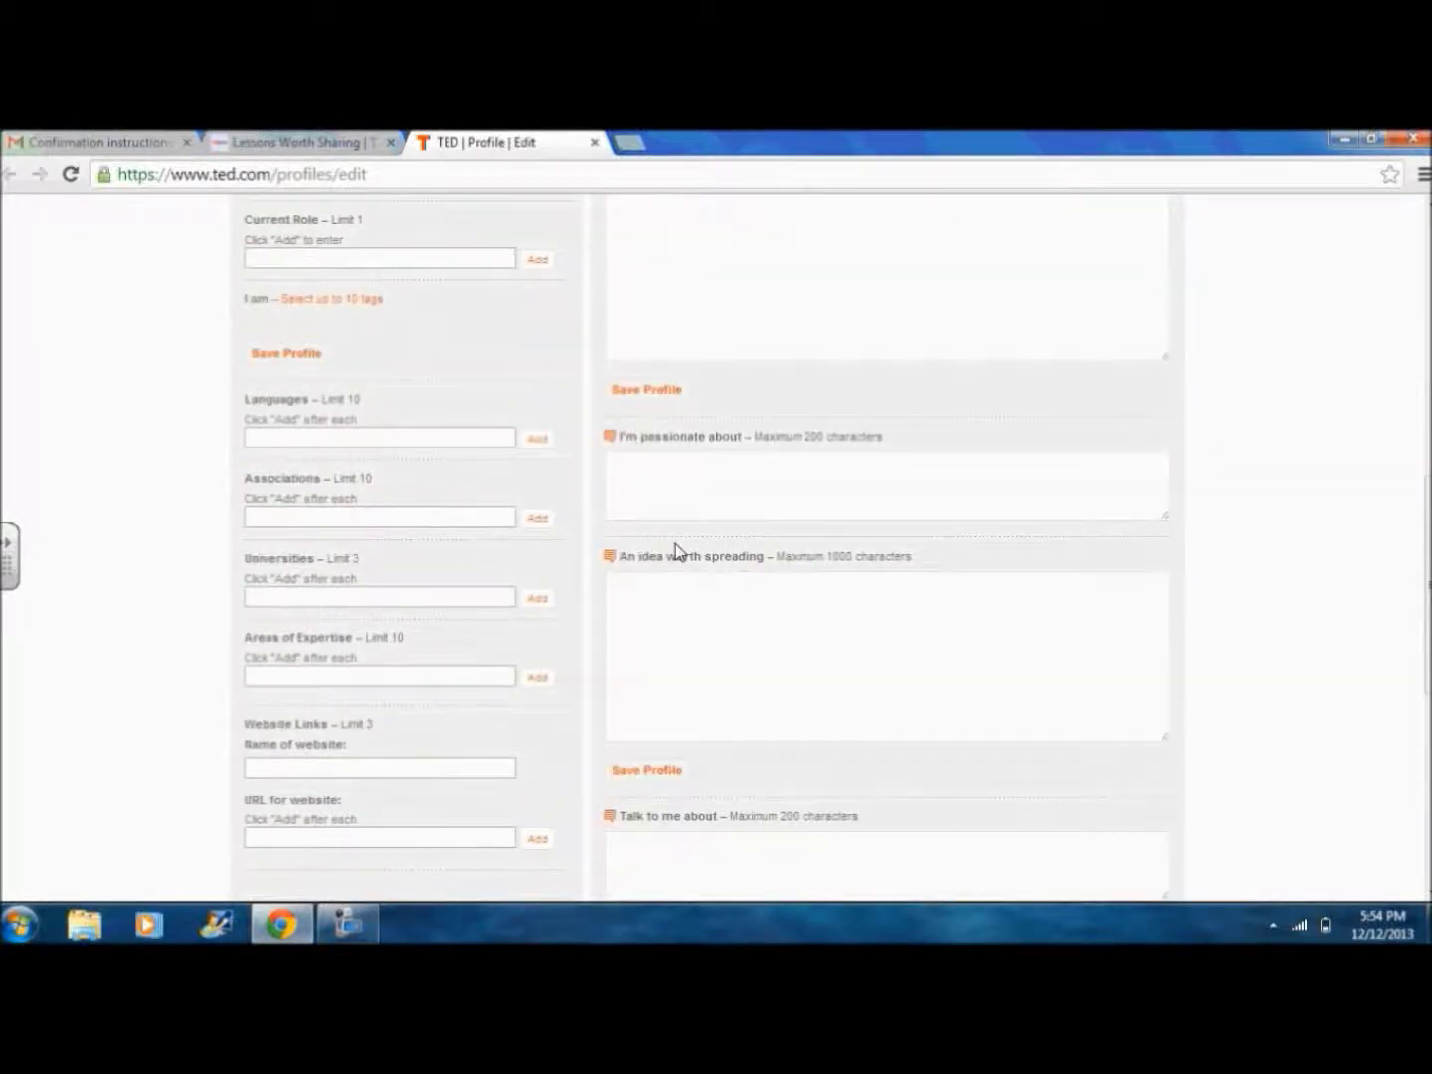
{"action": "scroll", "coordinate": [676, 550], "scroll_direction": "up", "scroll_amount": 1}
{"action": "scroll", "coordinate": [673, 542], "scroll_direction": "up", "scroll_amount": 5}
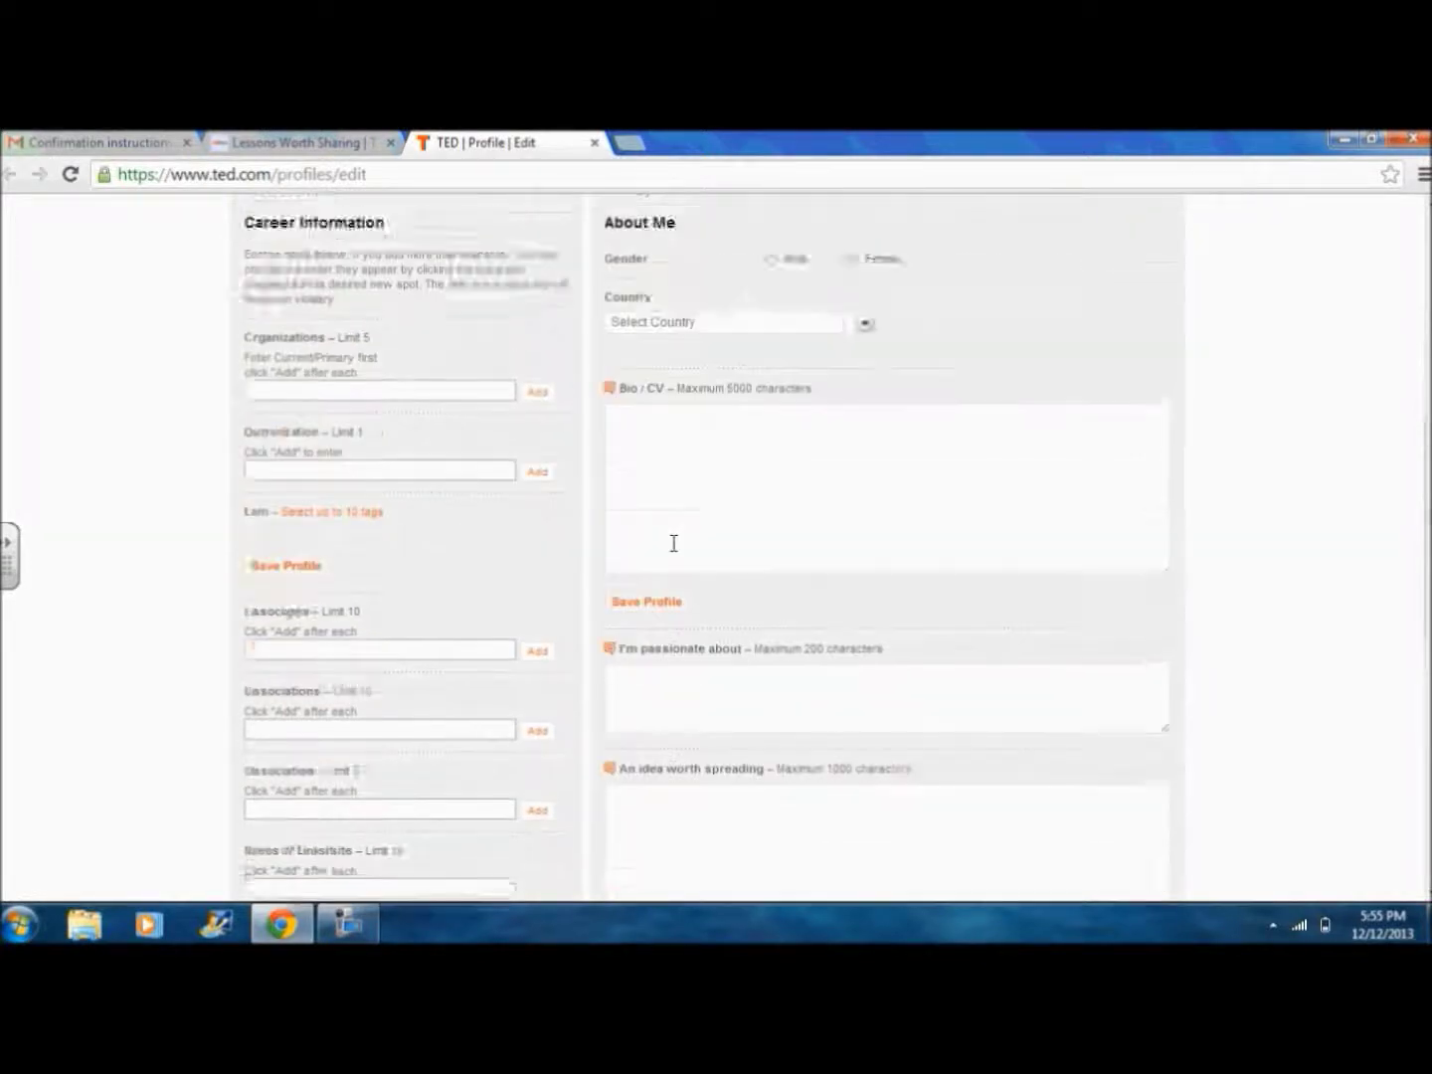
{"action": "scroll", "coordinate": [674, 542], "scroll_direction": "up", "scroll_amount": 2}
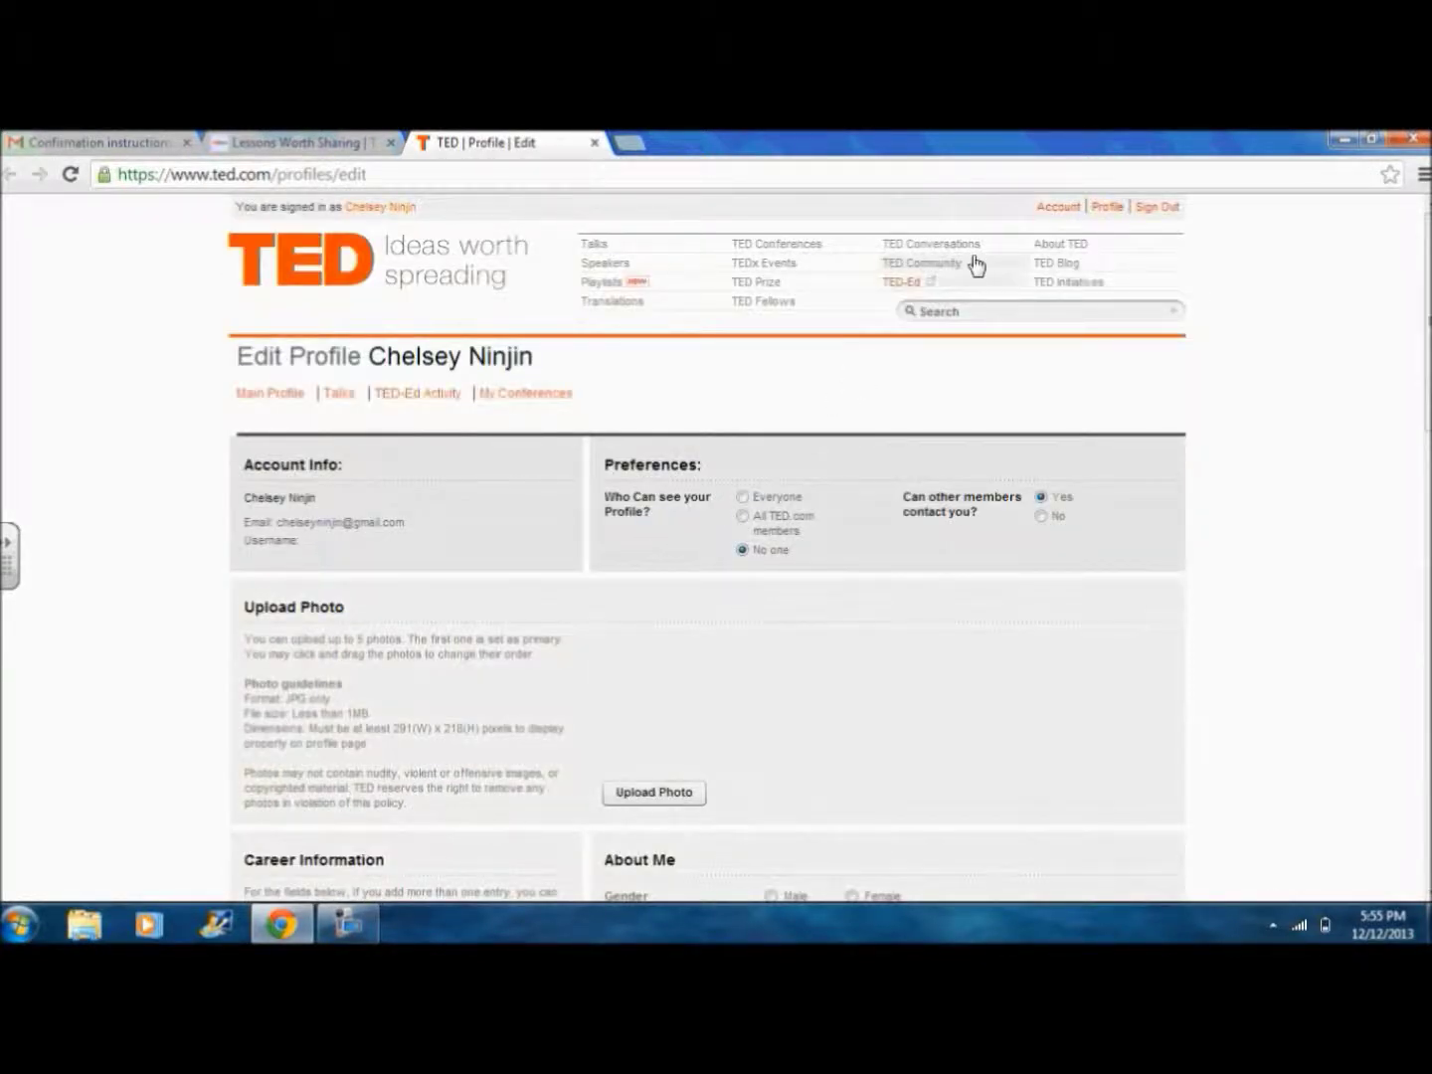
Step: Close the TED | Profile | Edit tab and open the updates dropdown on ed.ted.com
{"action": "left_click", "coordinate": [1066, 208]}
{"action": "left_click", "coordinate": [595, 142]}
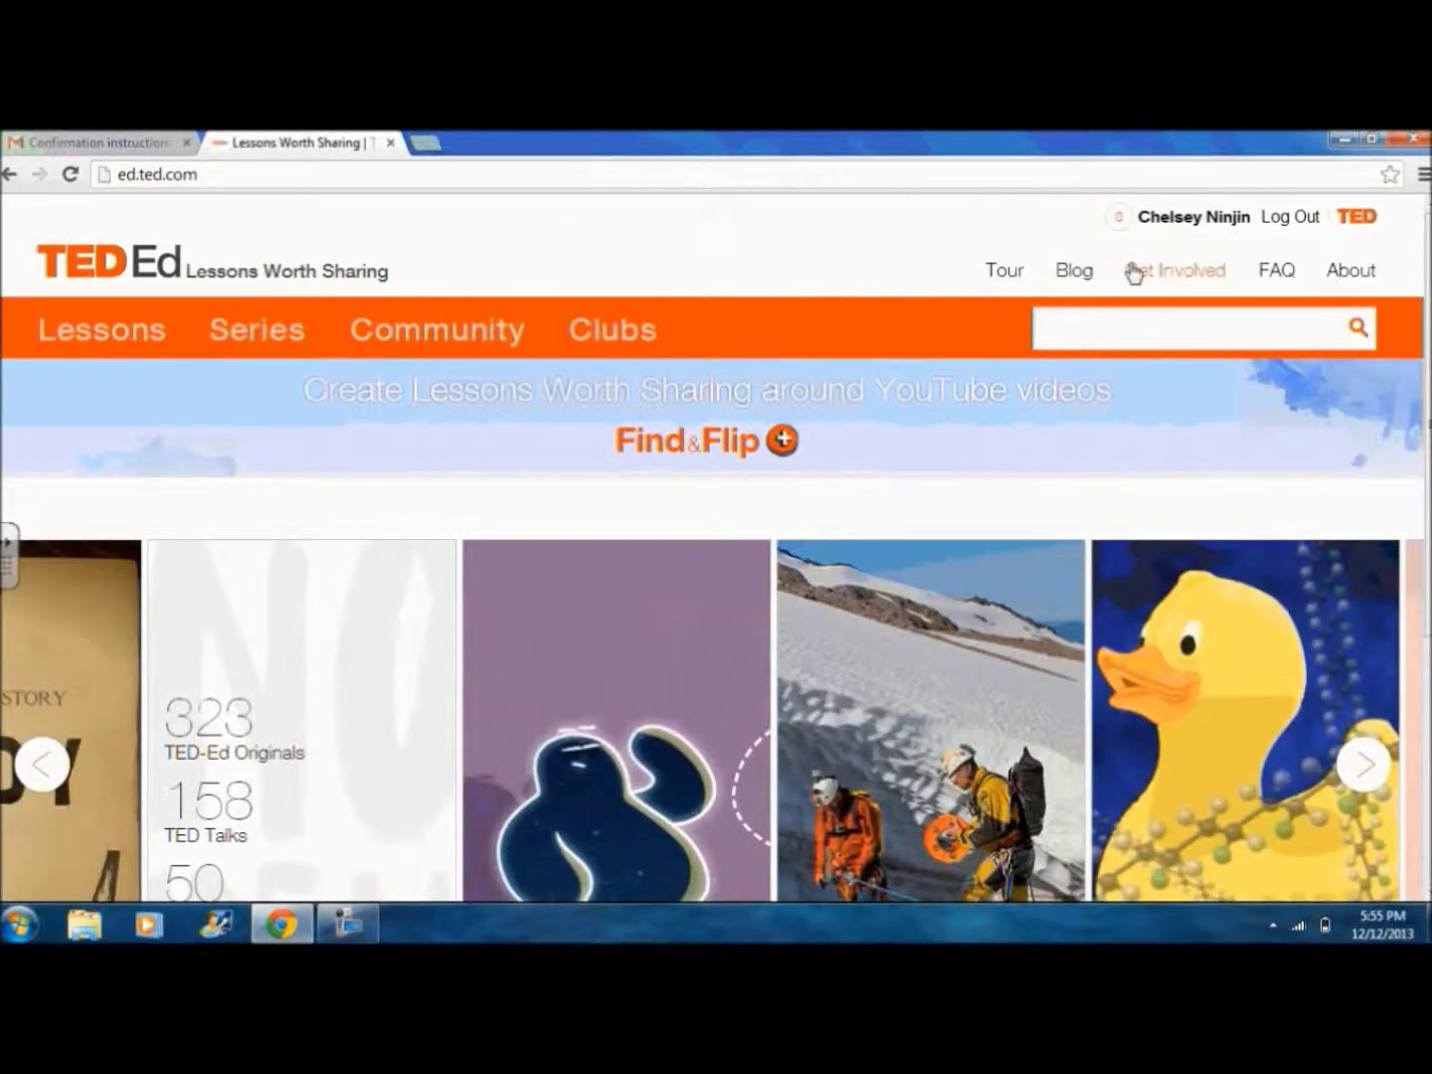
{"action": "left_click", "coordinate": [1123, 233]}
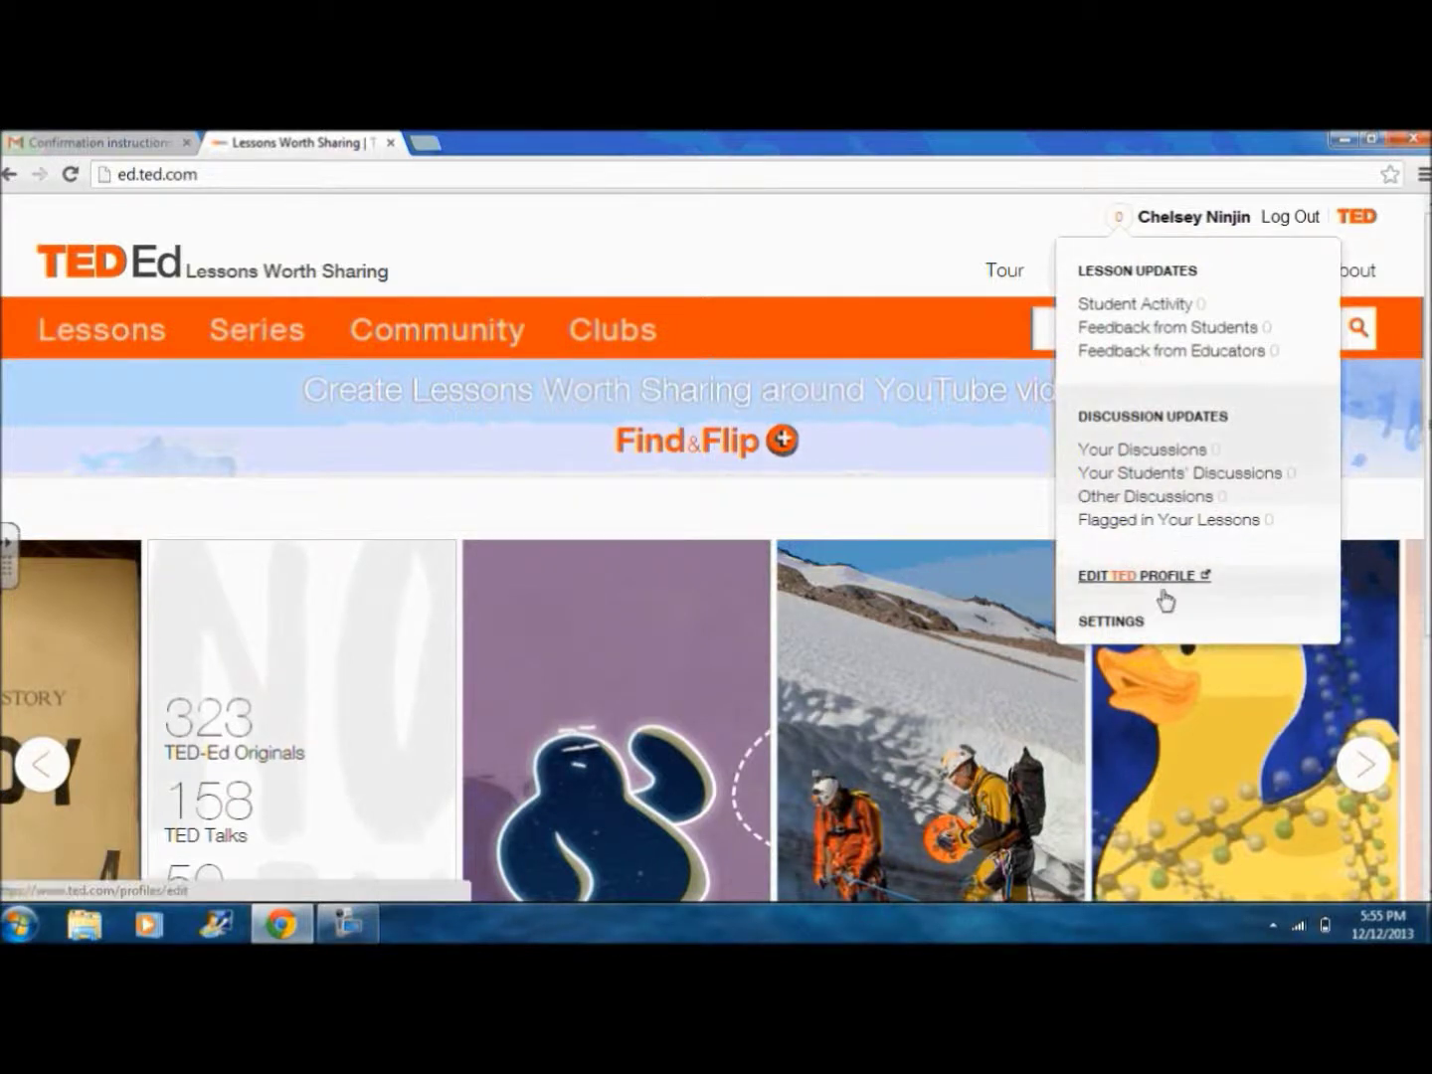
Step: Review the TED-Ed account Settings page, then view the account's Lessons activity page
{"action": "left_click", "coordinate": [1111, 621]}
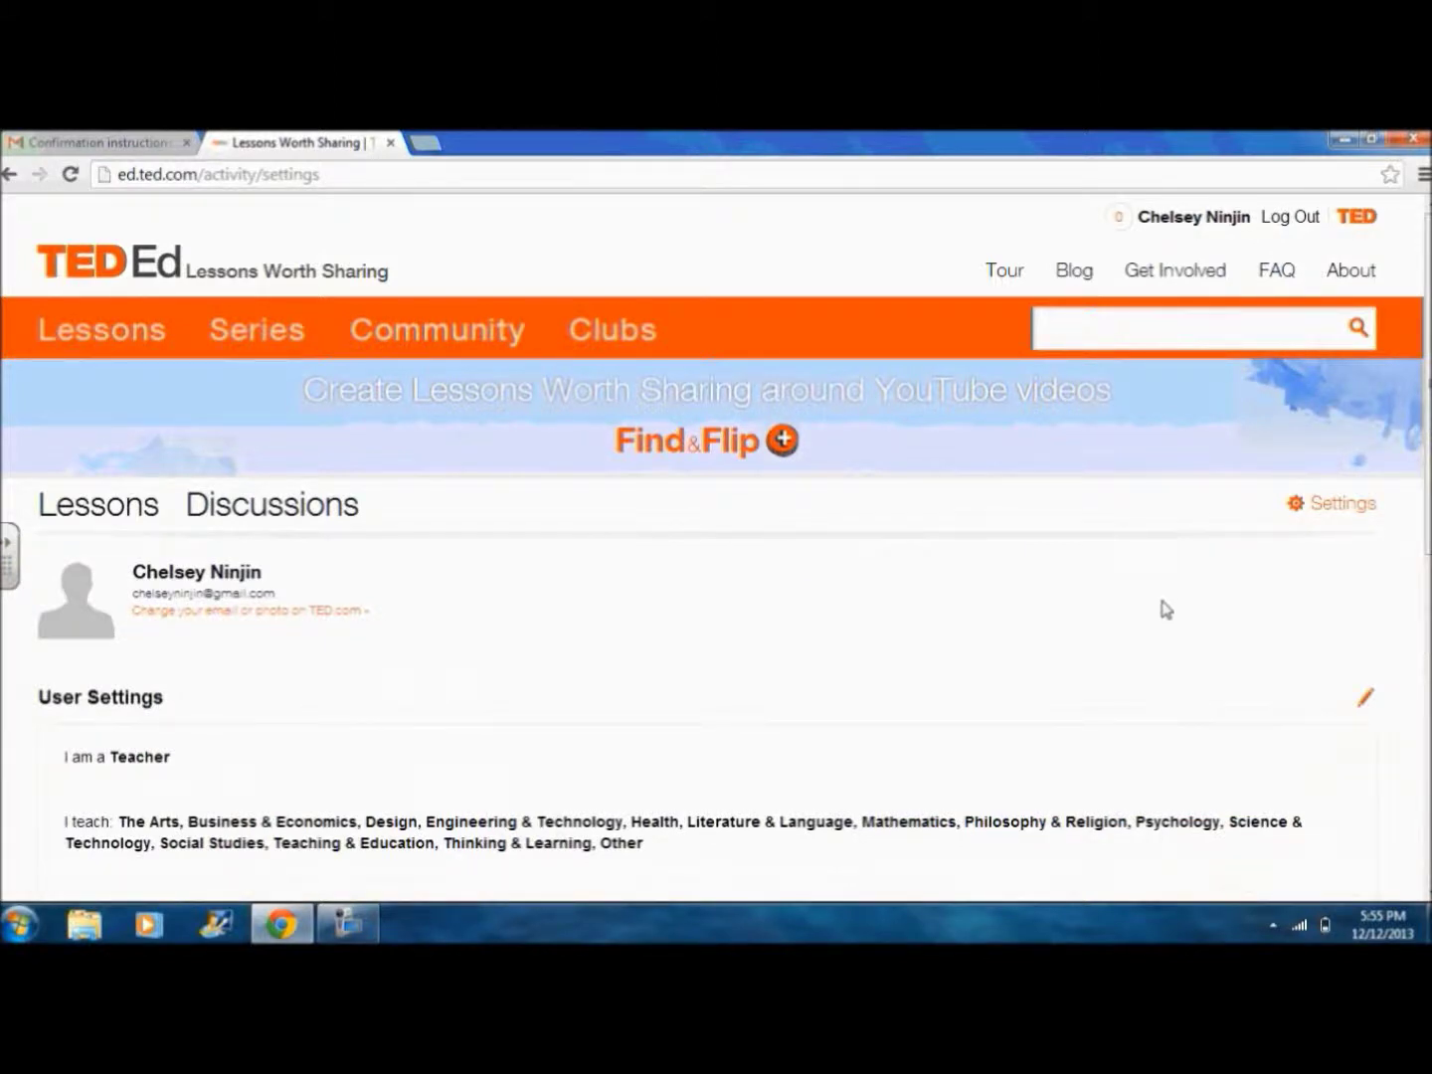
{"action": "scroll", "coordinate": [1165, 609], "scroll_direction": "down", "scroll_amount": 1}
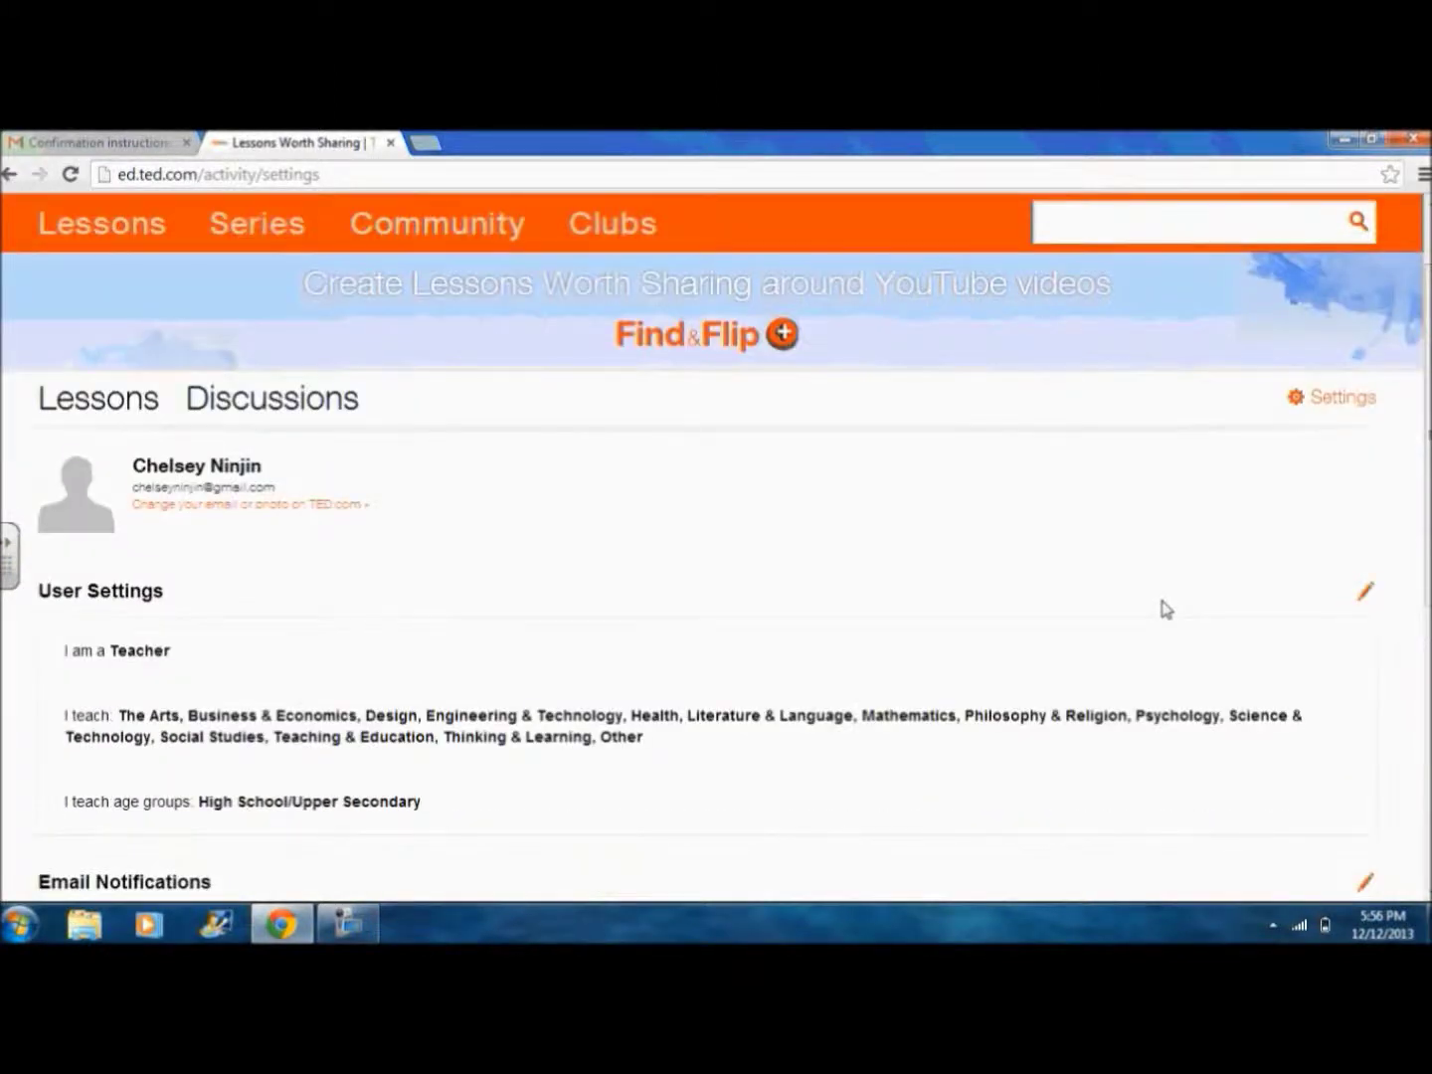
{"action": "scroll", "coordinate": [1167, 610], "scroll_direction": "up", "scroll_amount": 1}
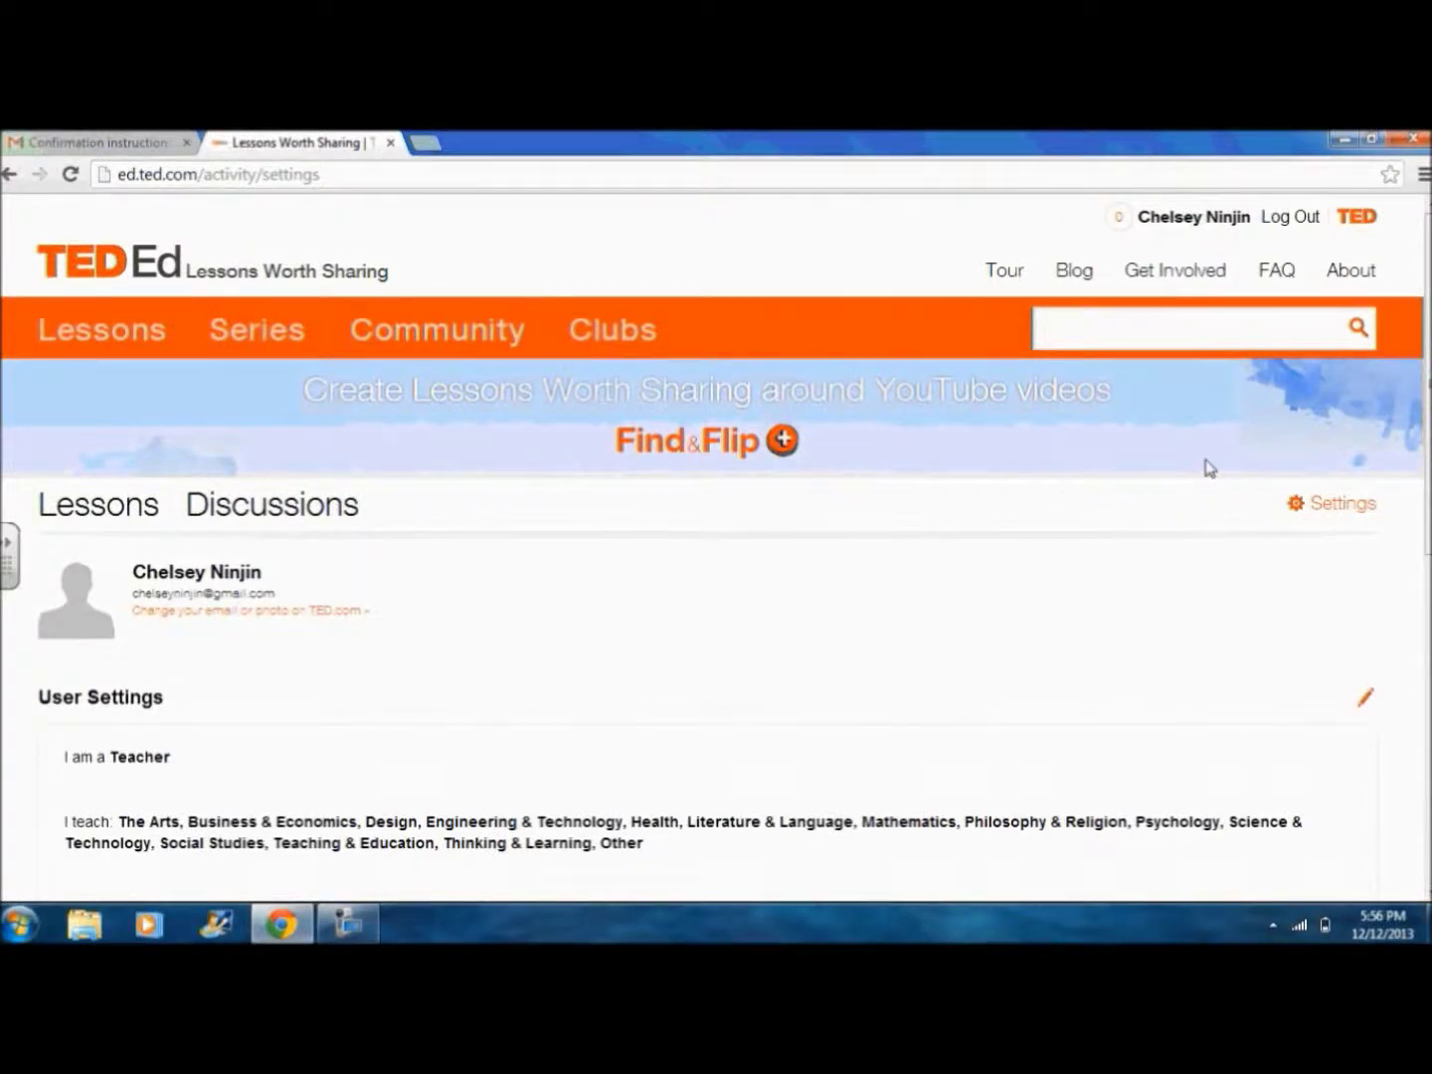
{"action": "left_click", "coordinate": [1182, 227]}
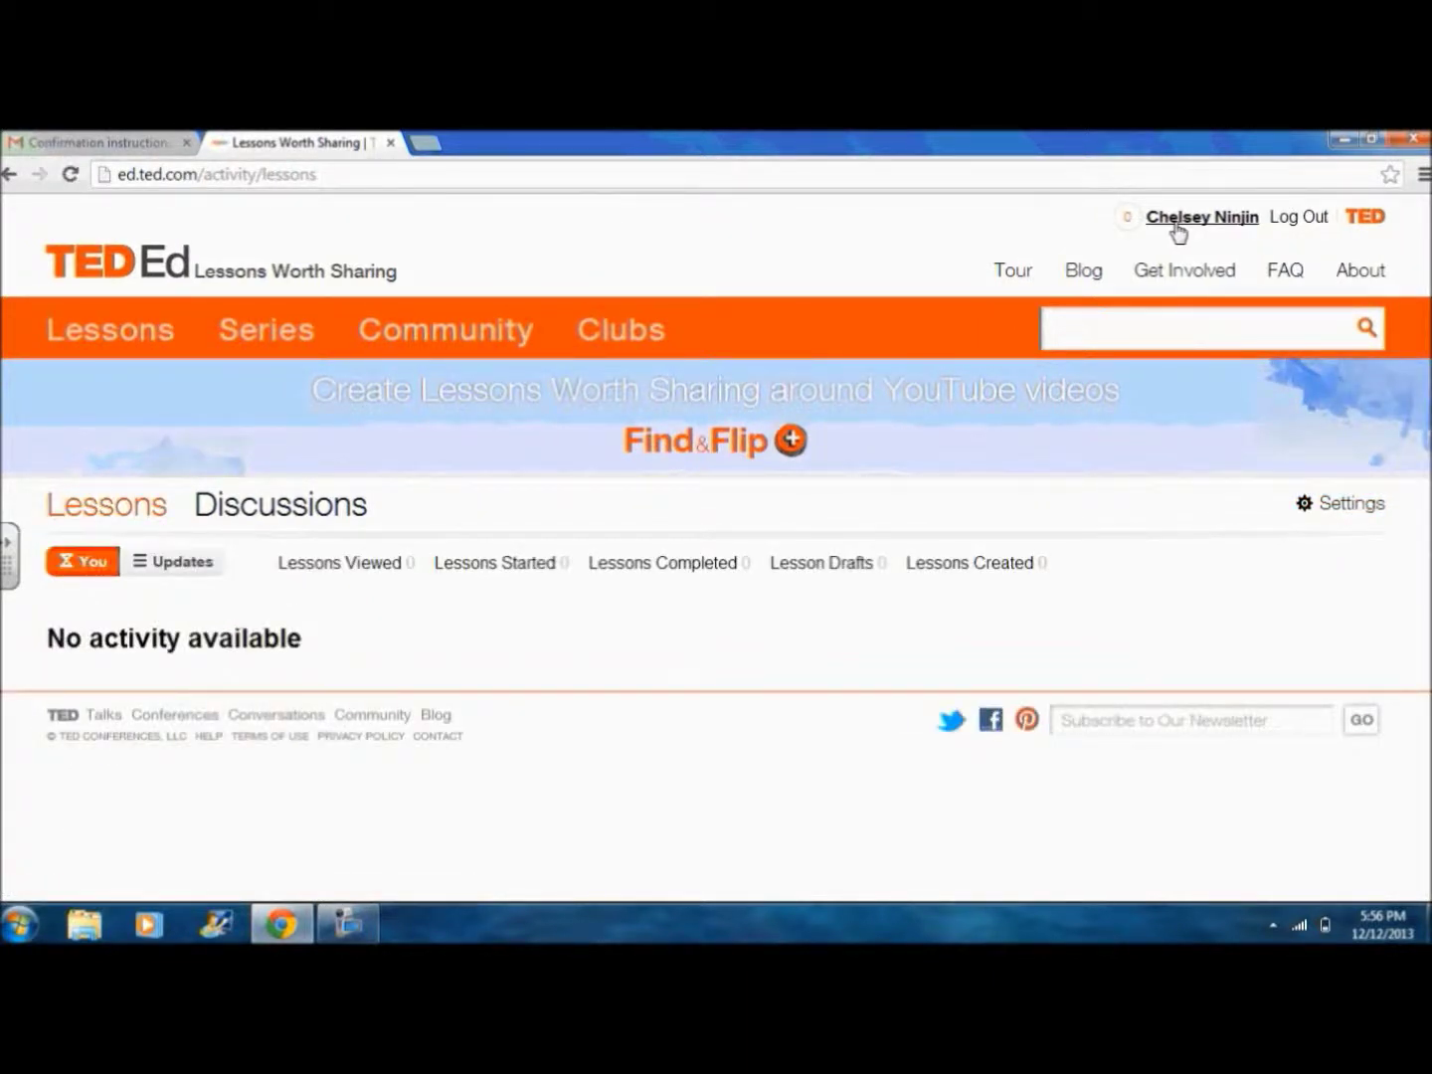
Step: Browse TED.com talks and the full topics list, then return to TED-Ed and its lessons list
{"action": "left_click", "coordinate": [1365, 221]}
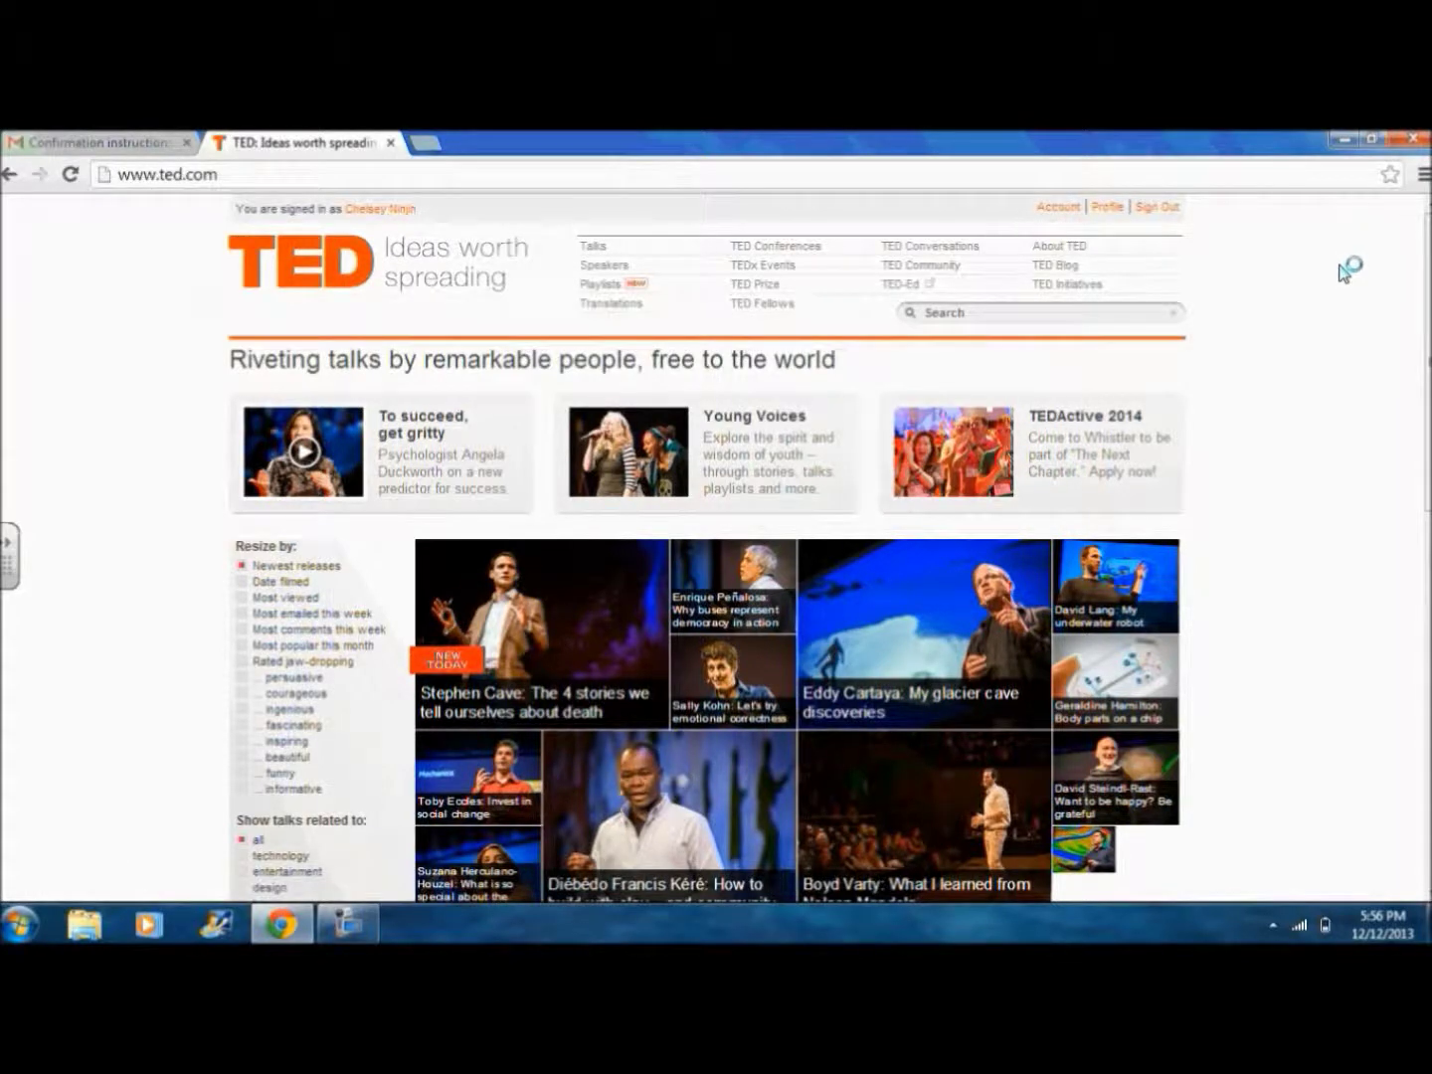
{"action": "scroll", "coordinate": [1346, 270], "scroll_direction": "down", "scroll_amount": 3}
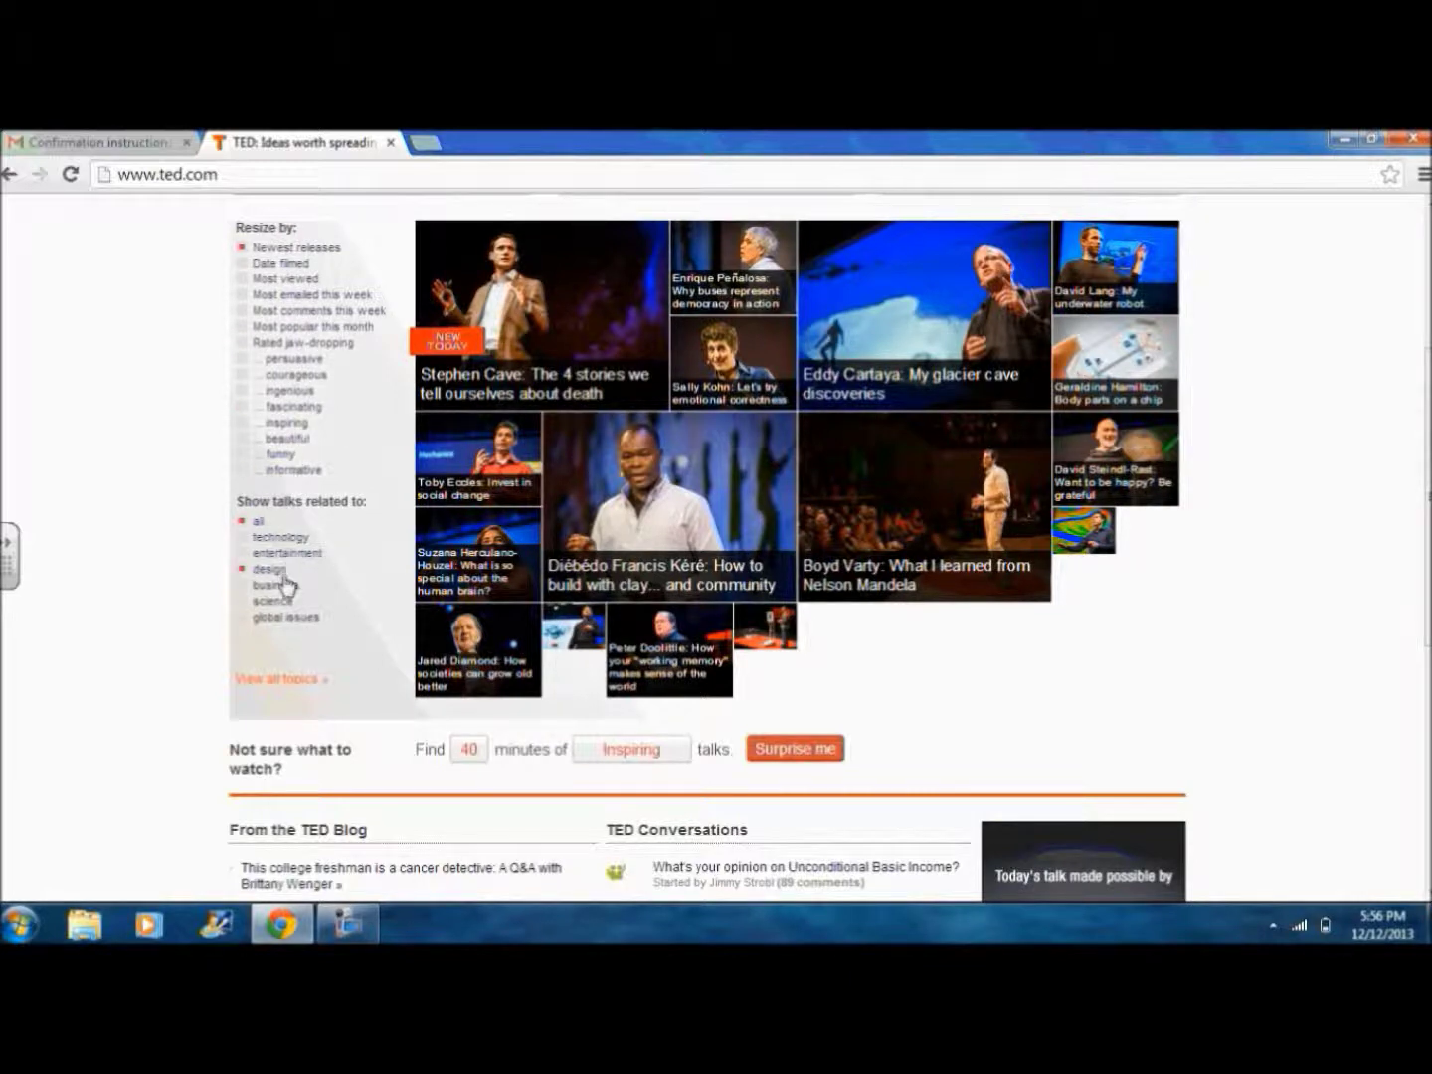
{"action": "left_click", "coordinate": [262, 682]}
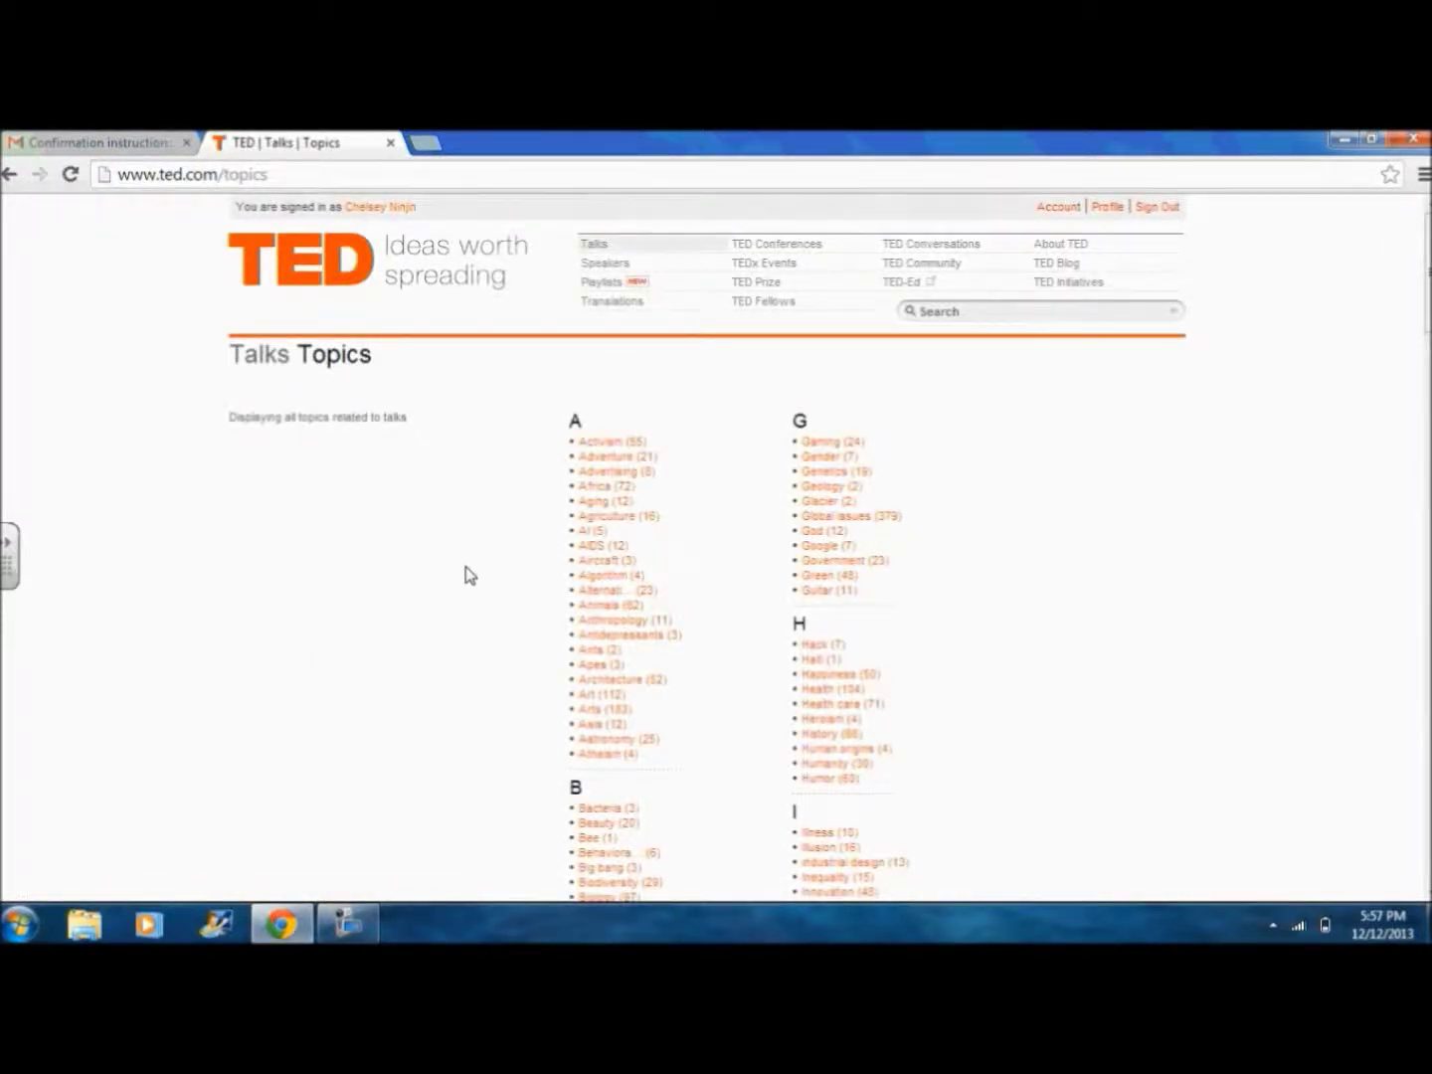
{"action": "left_click", "coordinate": [12, 175]}
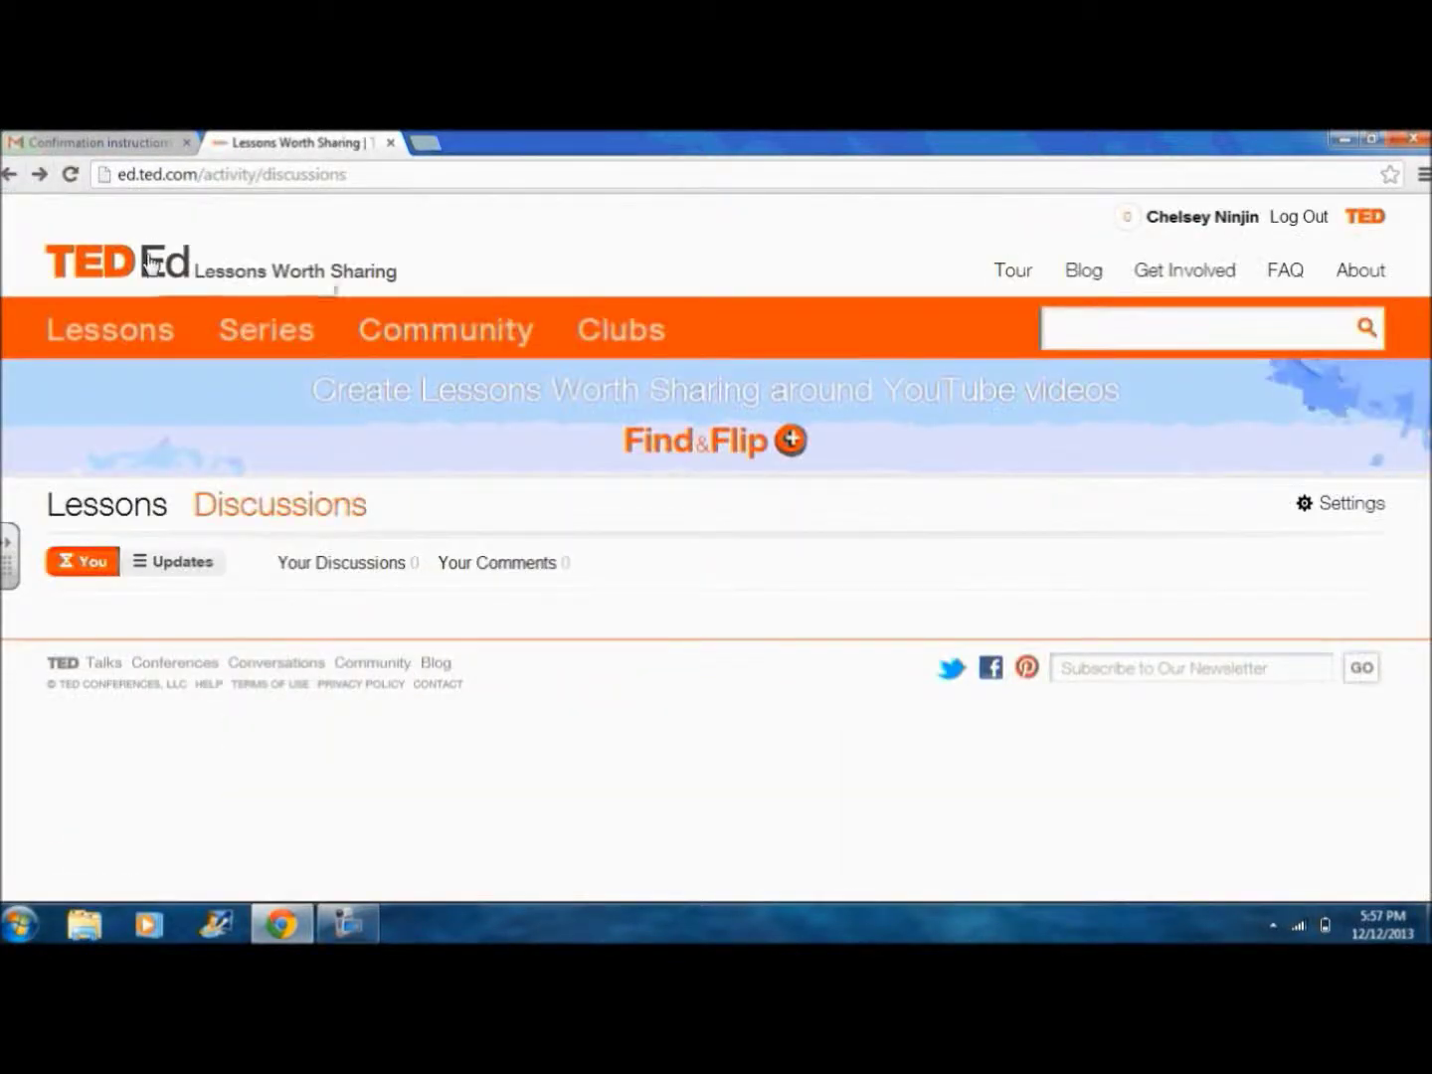
{"action": "left_click", "coordinate": [145, 260]}
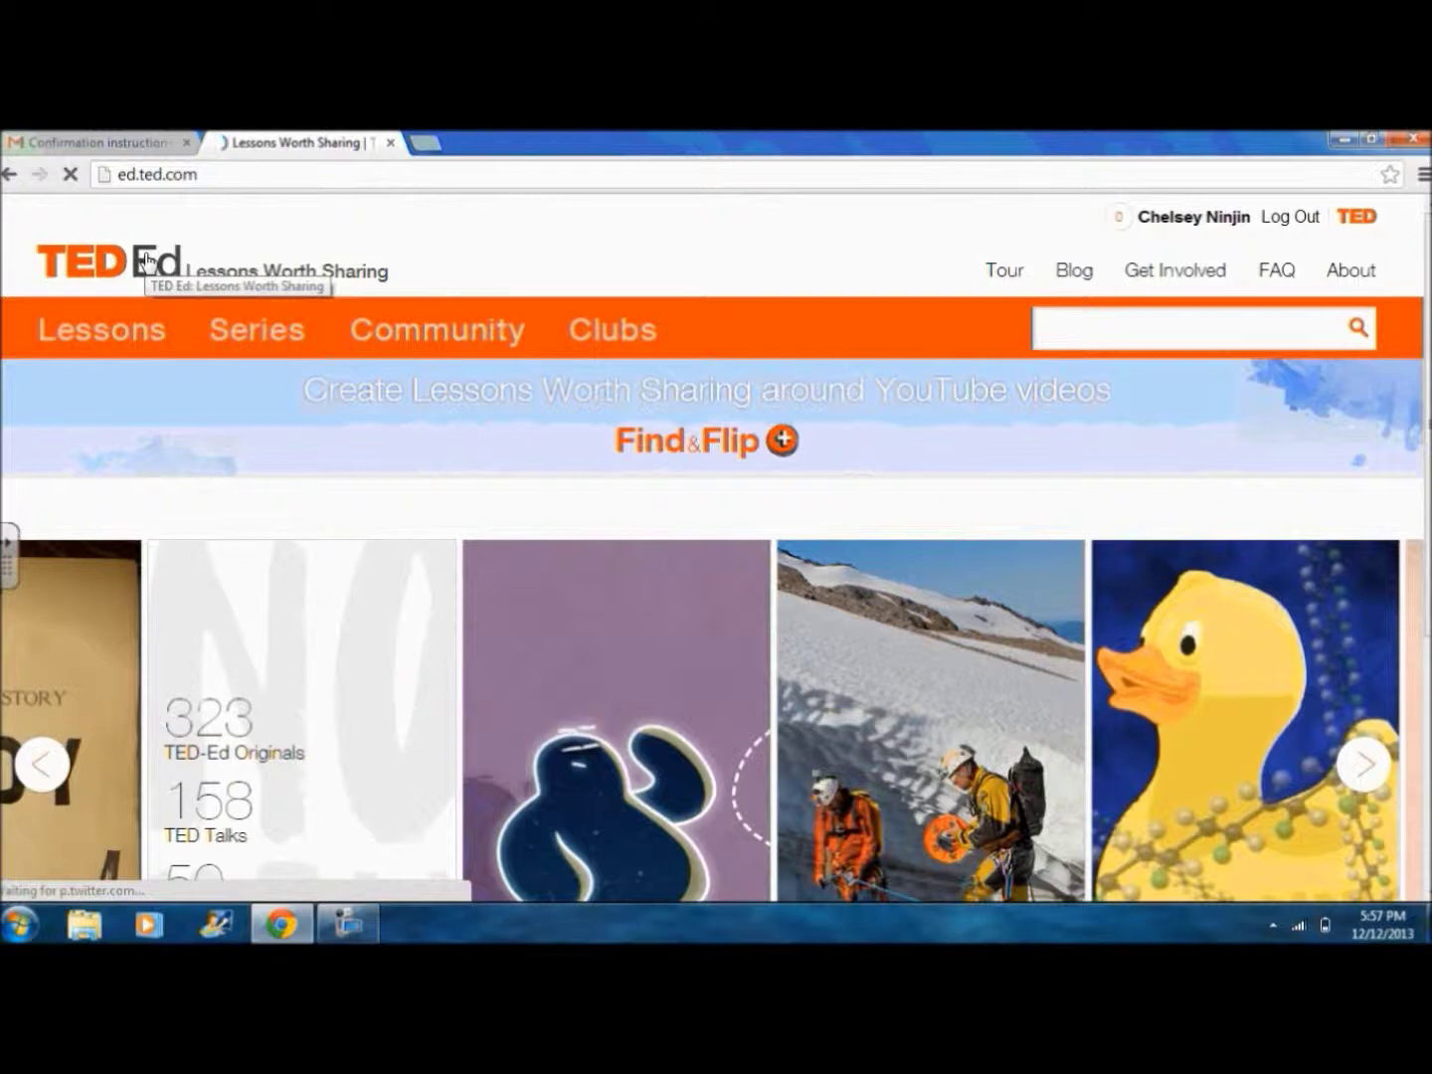
{"action": "left_click", "coordinate": [130, 326]}
{"action": "left_click", "coordinate": [291, 337]}
{"action": "left_click", "coordinate": [370, 344]}
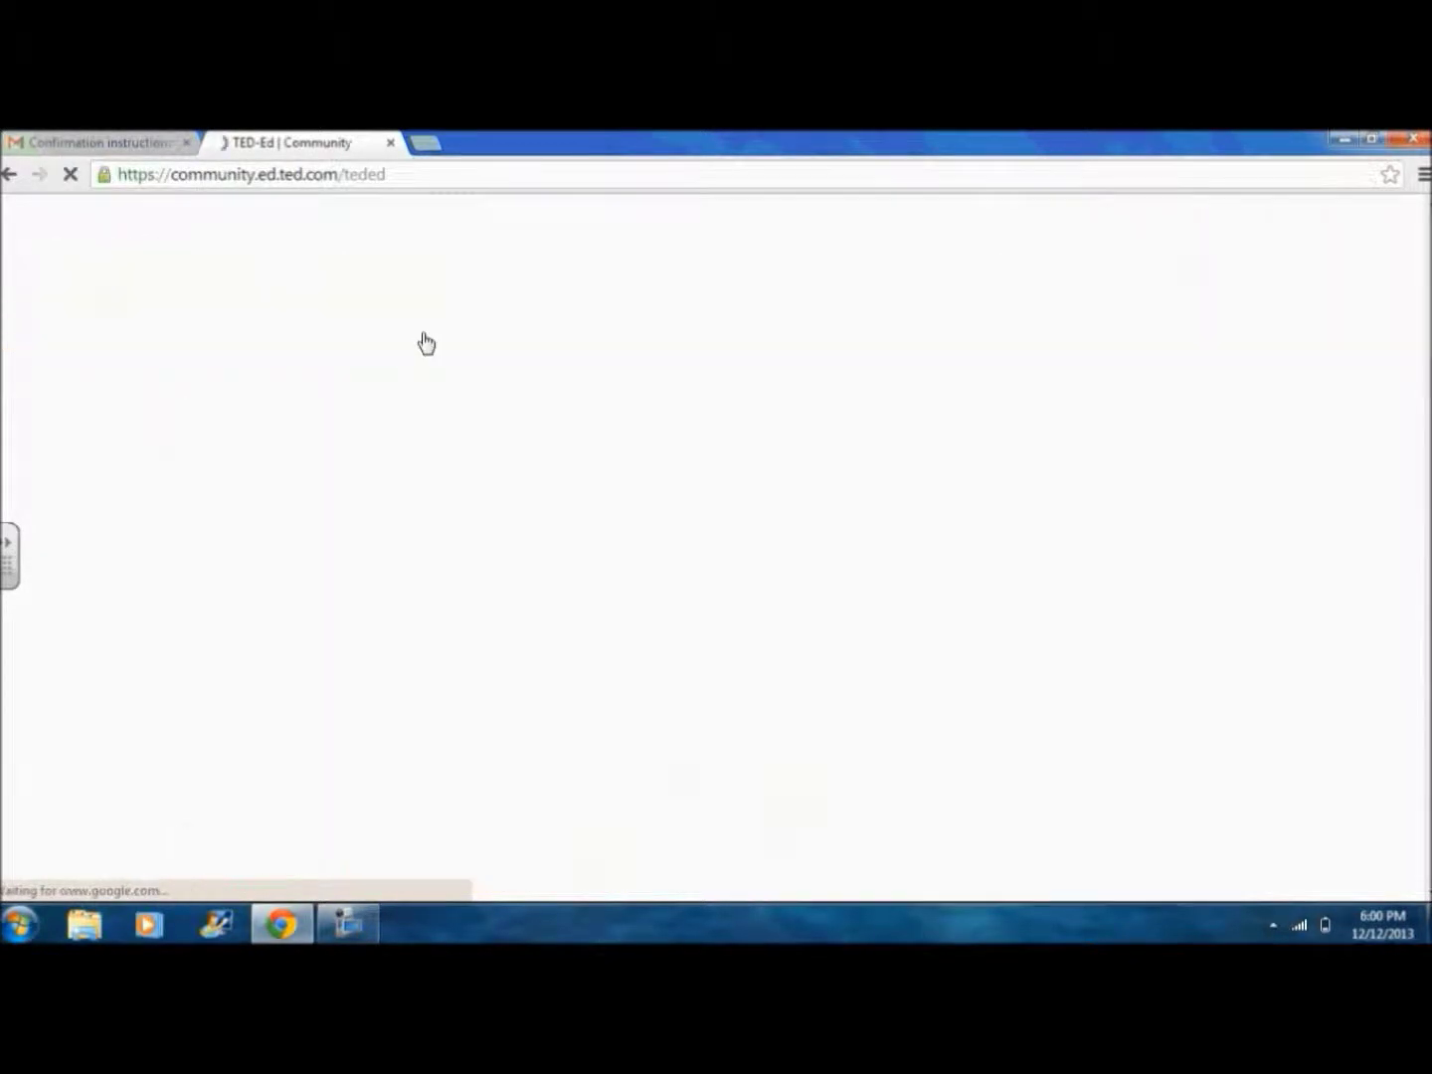
{"action": "scroll", "coordinate": [421, 362], "scroll_direction": "down", "scroll_amount": 3}
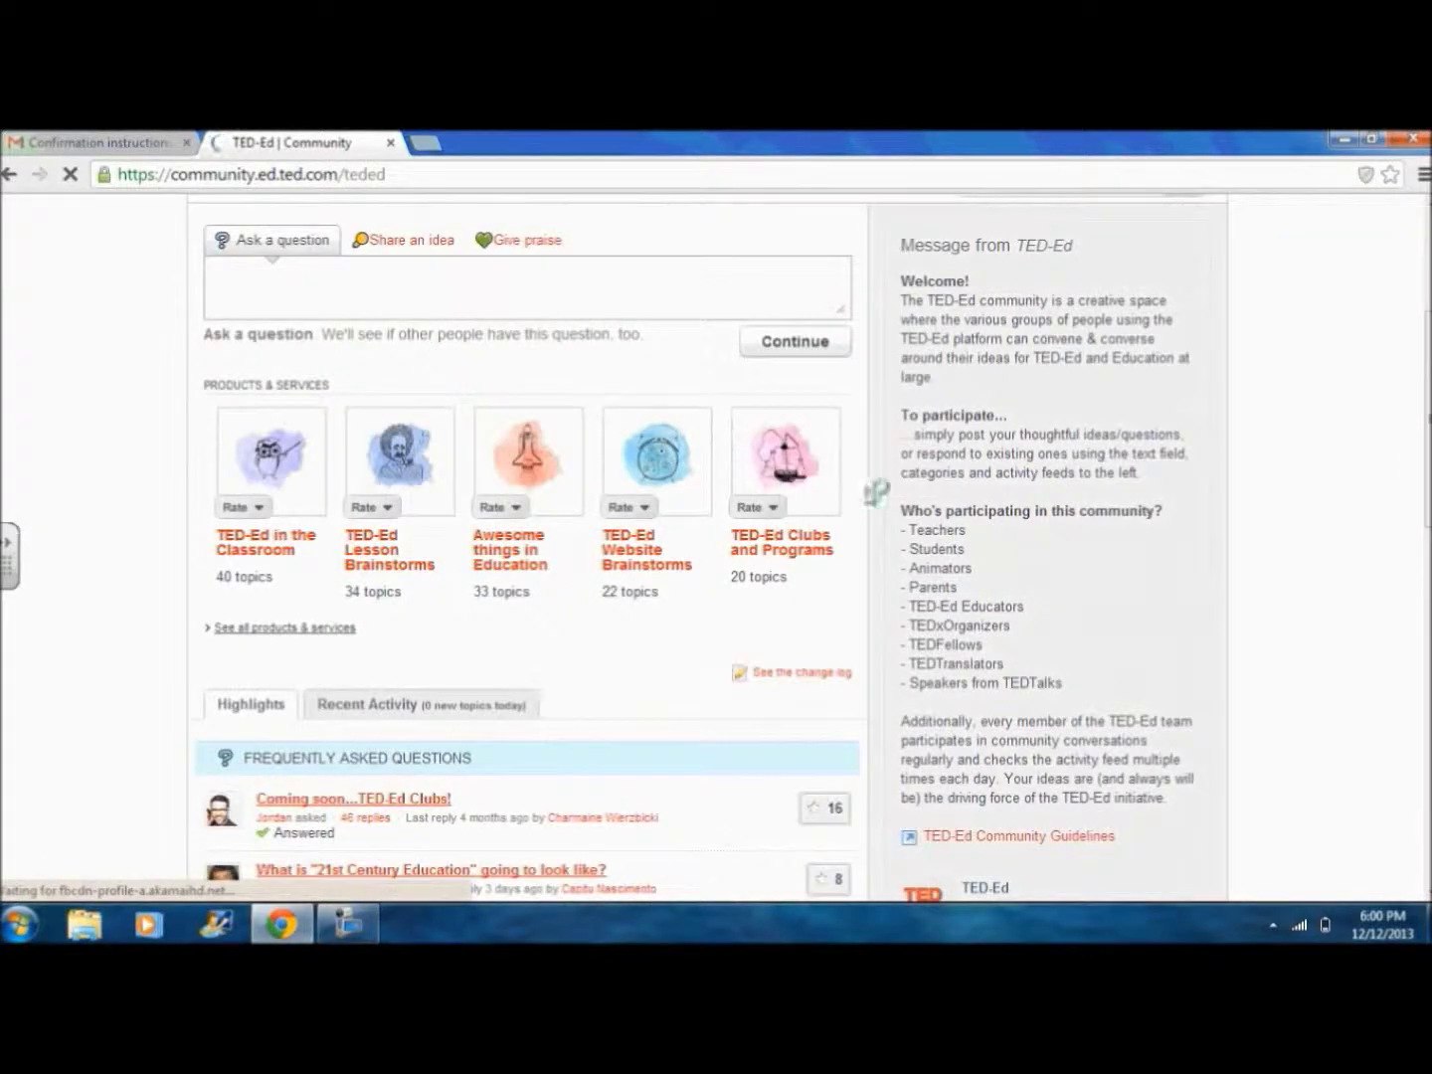
{"action": "left_click_drag", "start_coordinate": [902, 510], "coordinate": [1158, 681]}
{"action": "scroll", "coordinate": [949, 596], "scroll_direction": "up", "scroll_amount": 3}
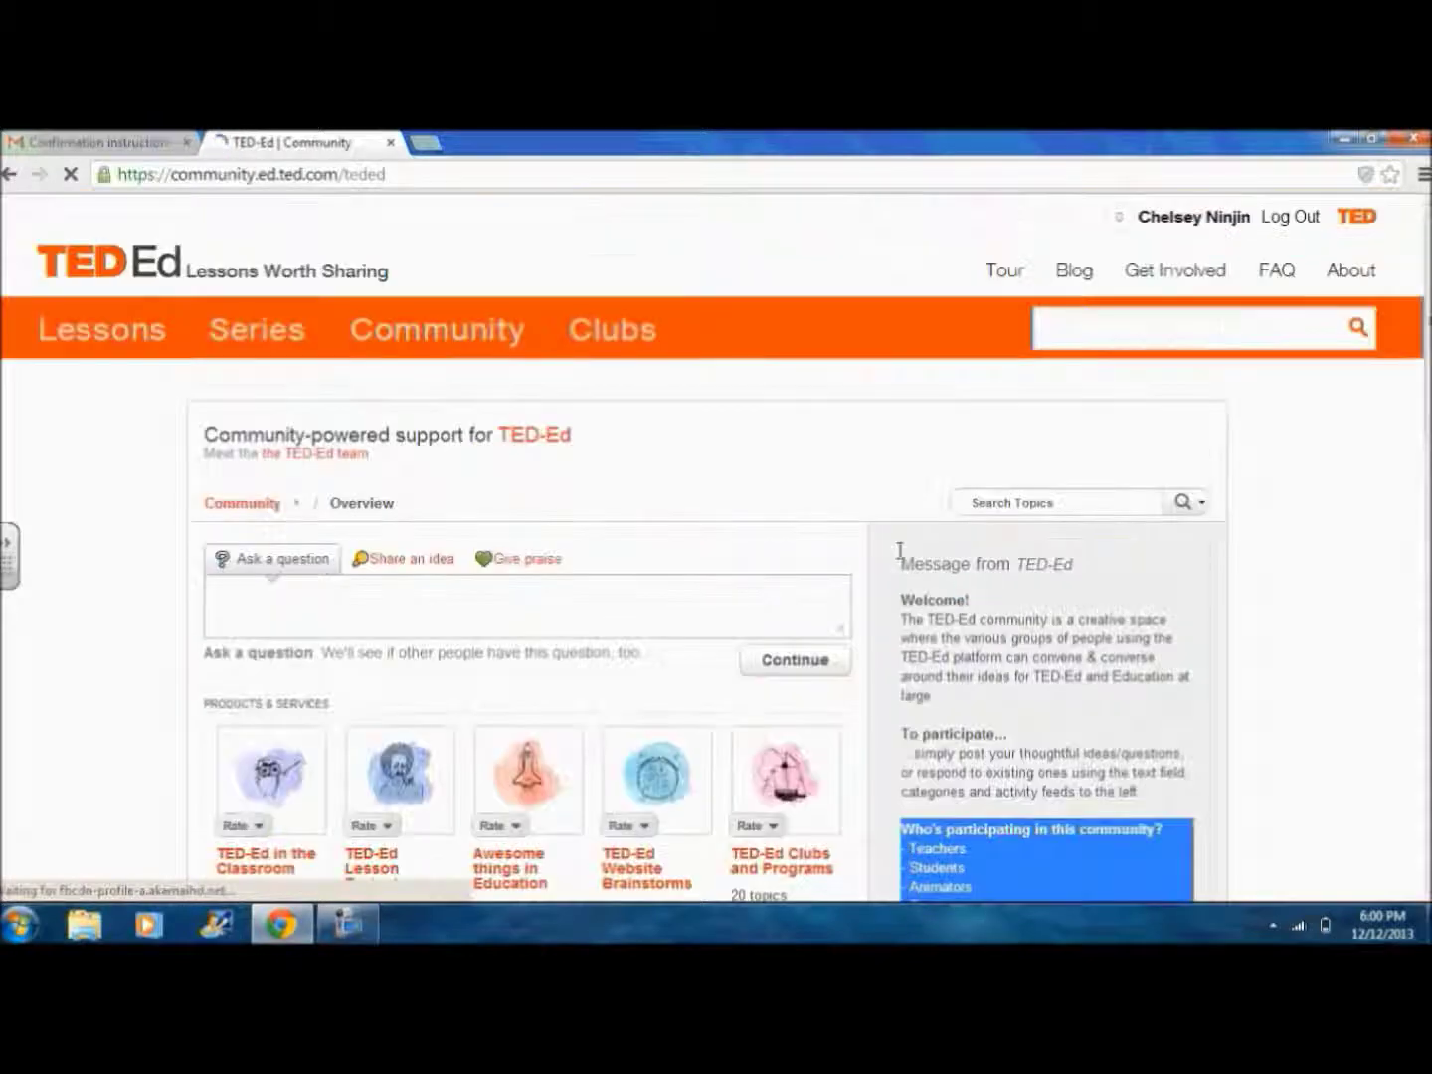
{"action": "left_click", "coordinate": [160, 274]}
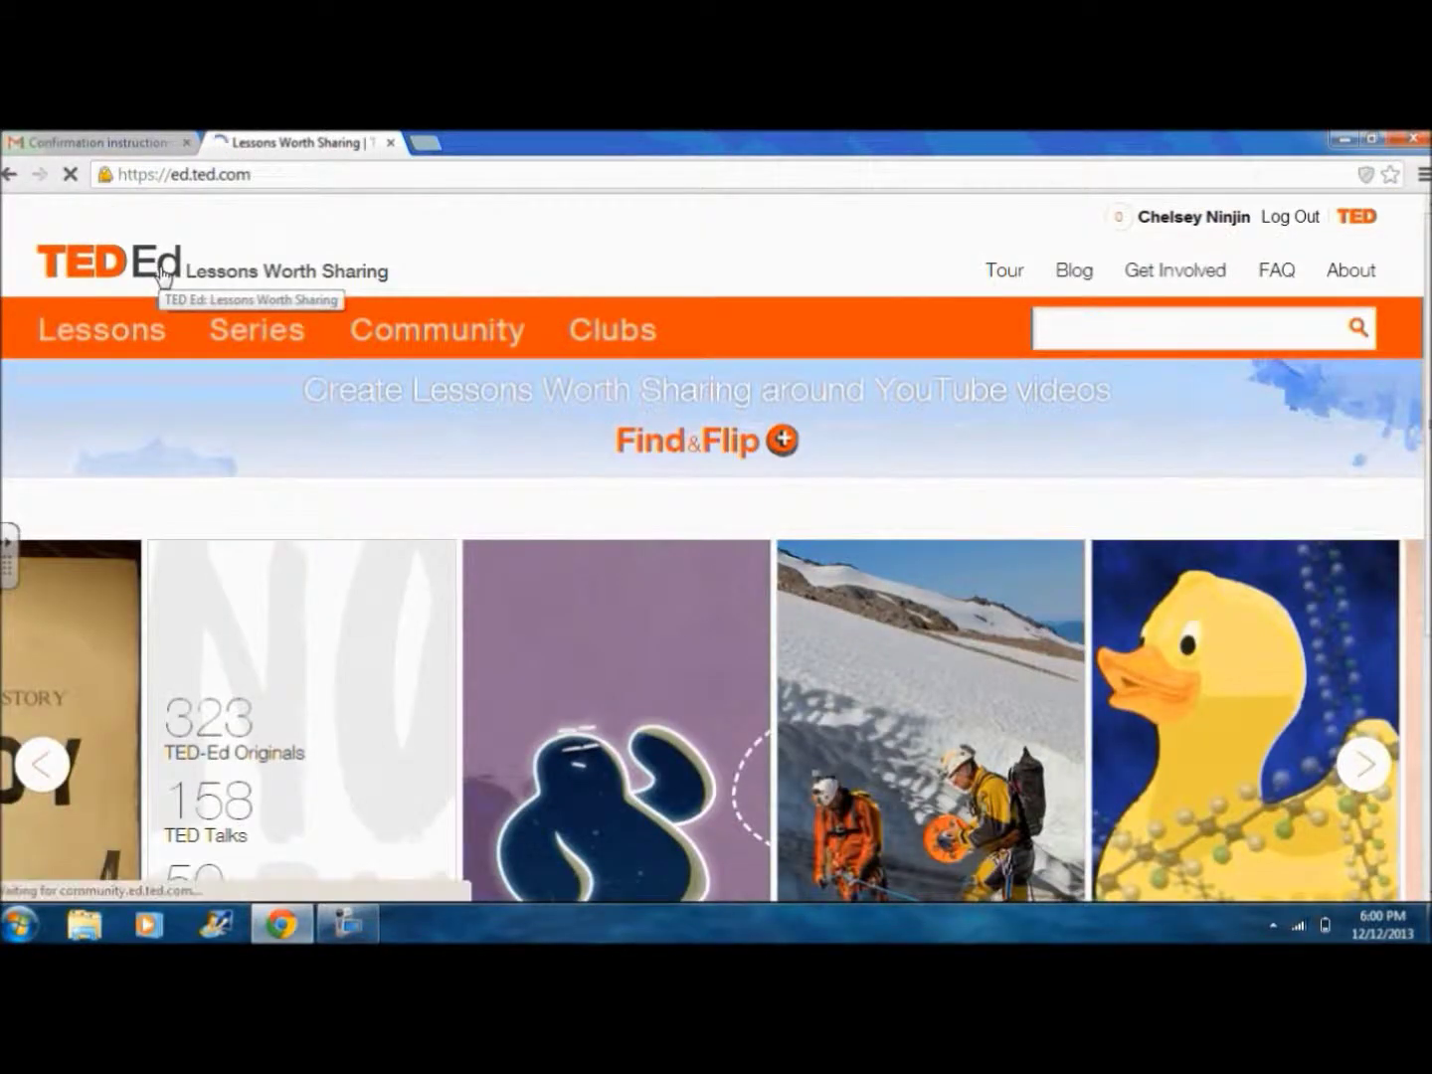
{"action": "left_click", "coordinate": [1071, 336]}
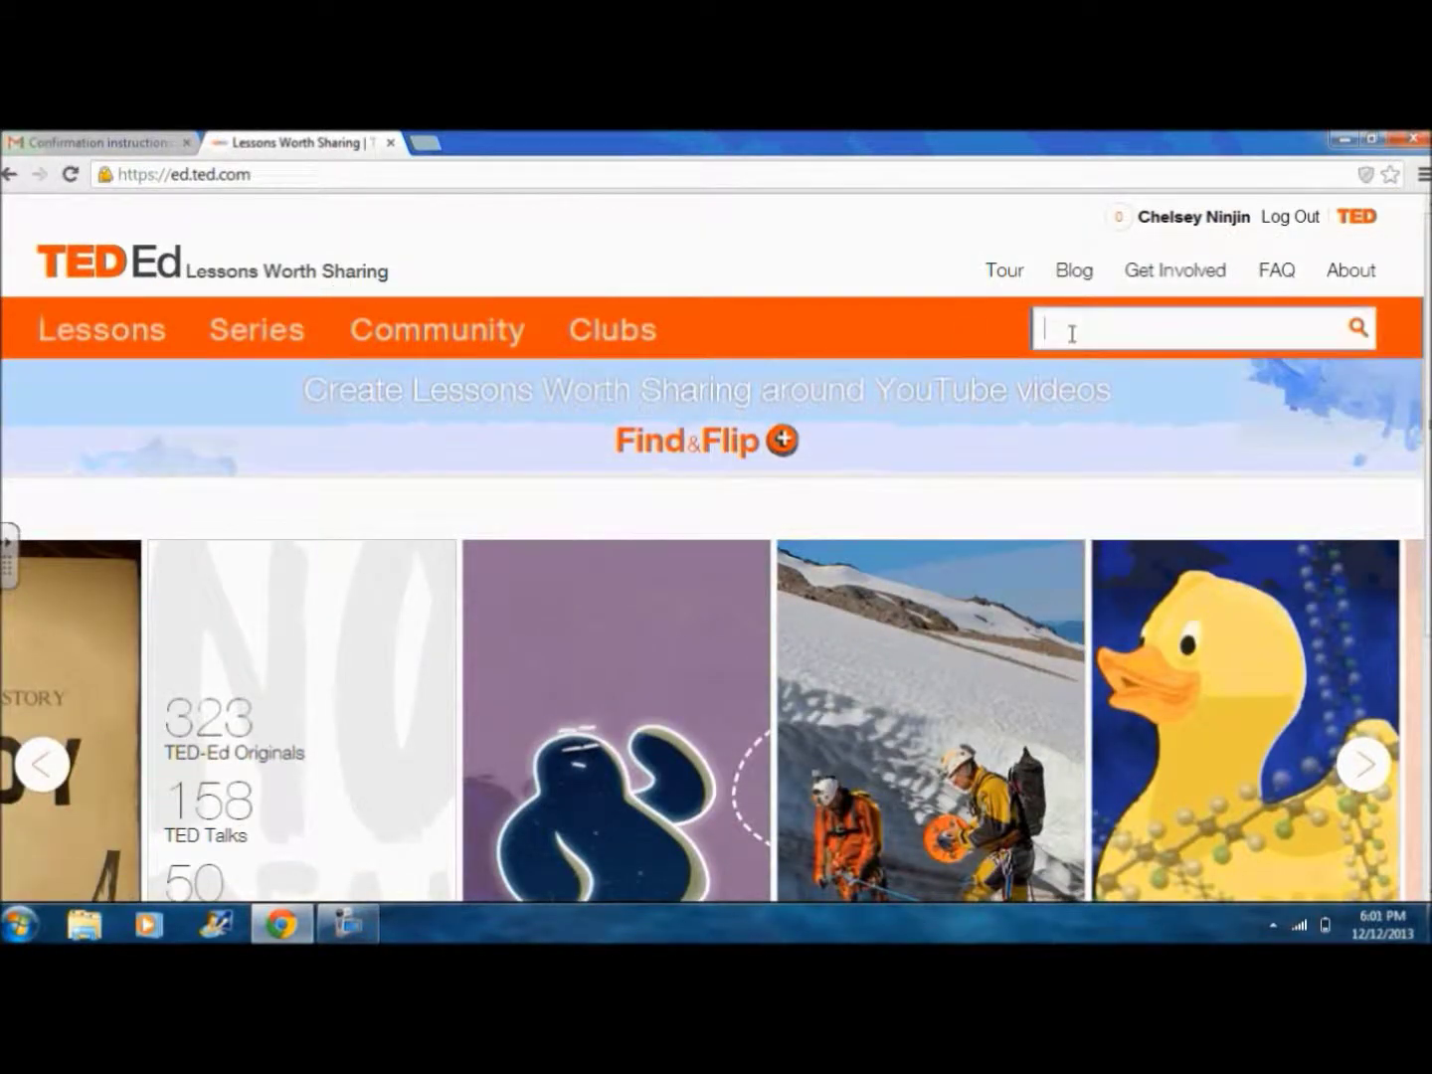